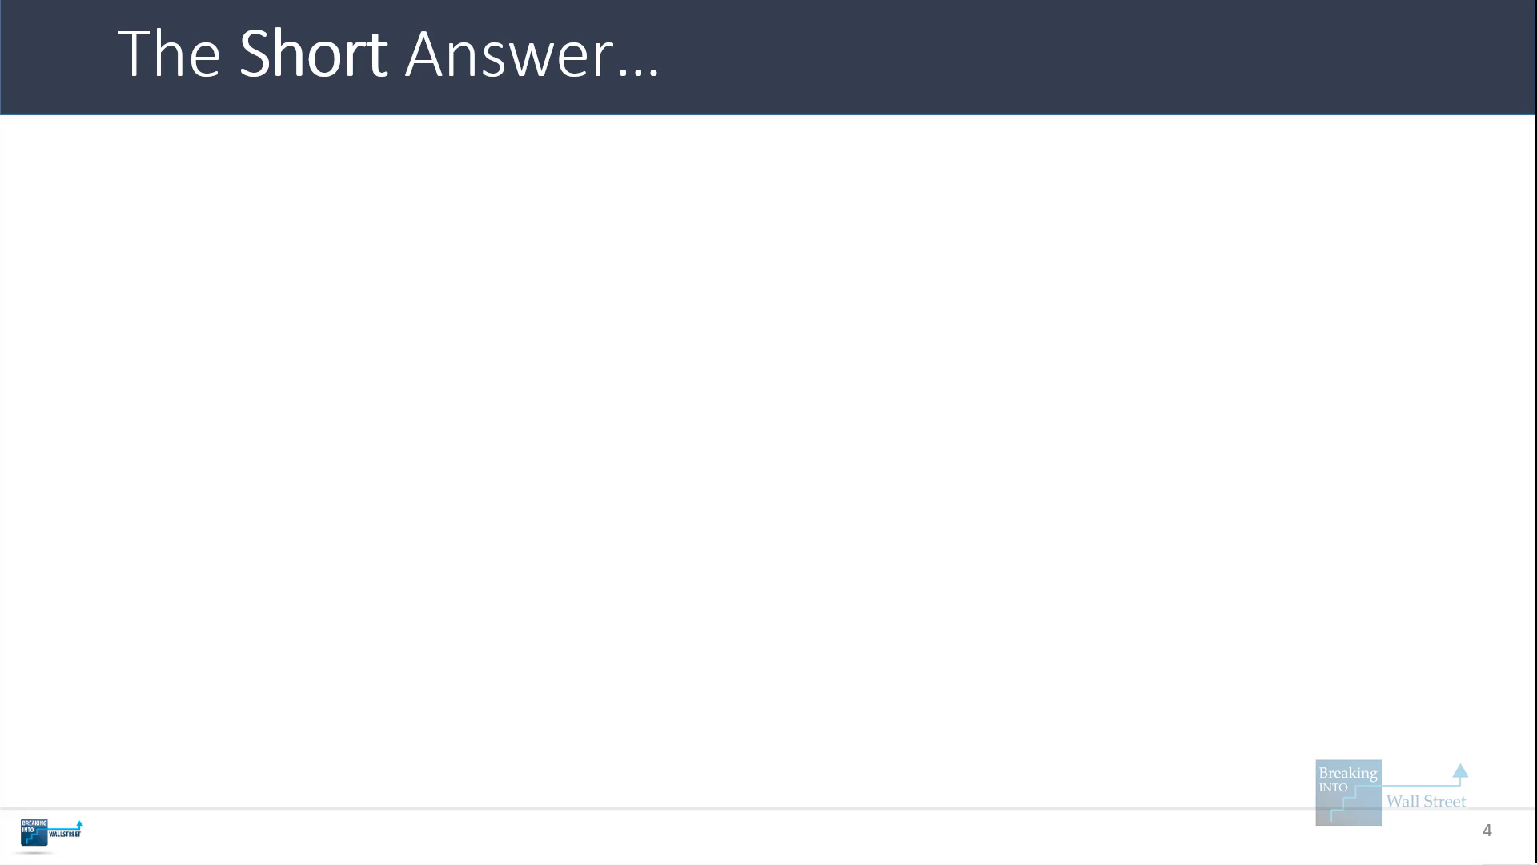
Reveal the ROIC = NOPAT / Average Invested Capital bullet, mark numerator and denominator, then show the NOPAT bullet.
key(Right)
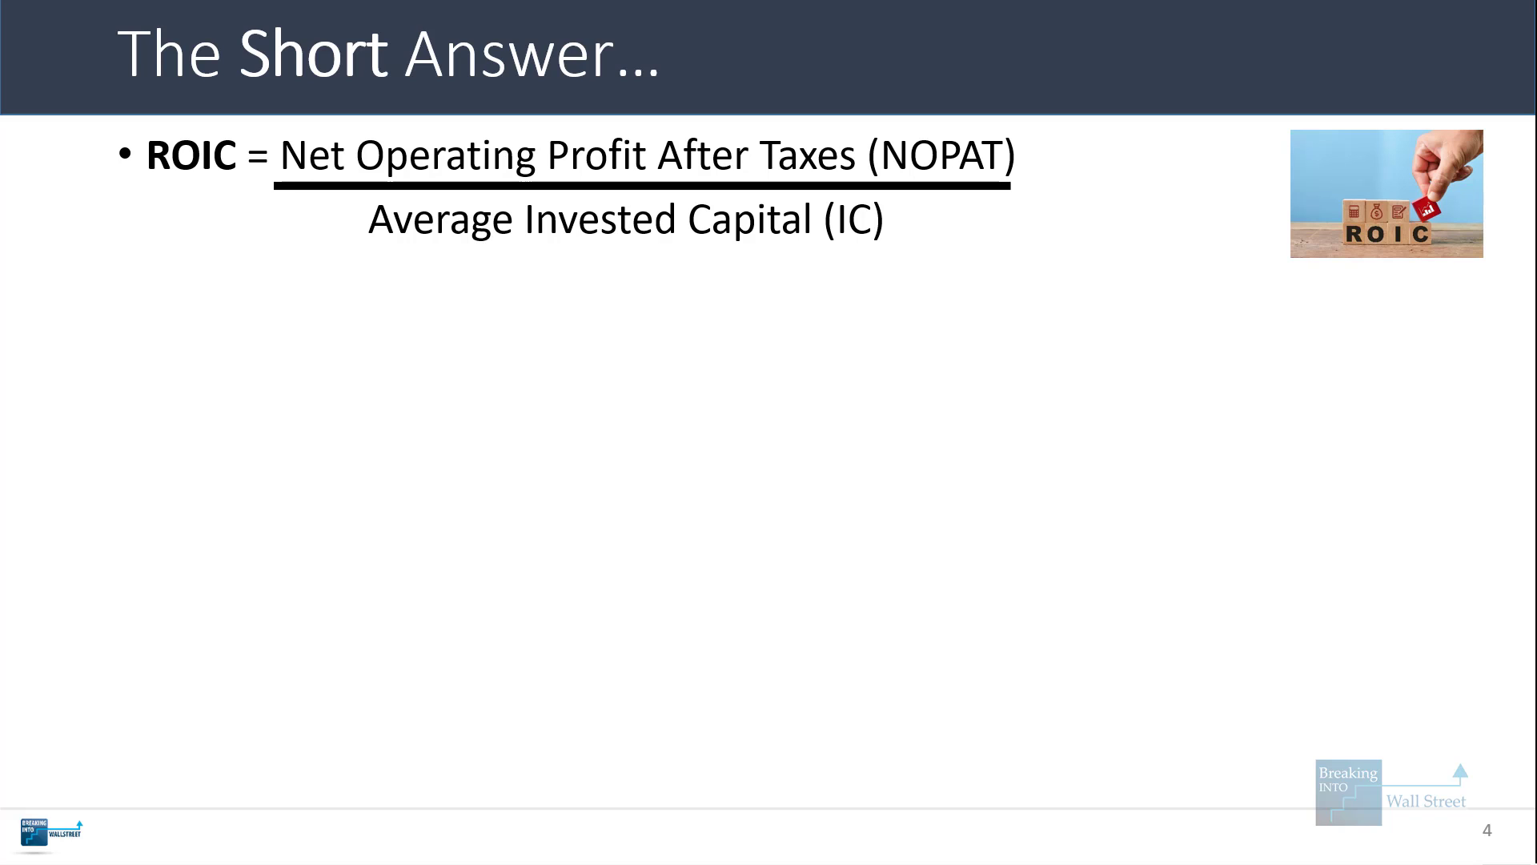
mouse_move(281, 126)
mouse_down()
mouse_move(461, 161)
mouse_move(1110, 184)
mouse_move(1026, 181)
mouse_up()
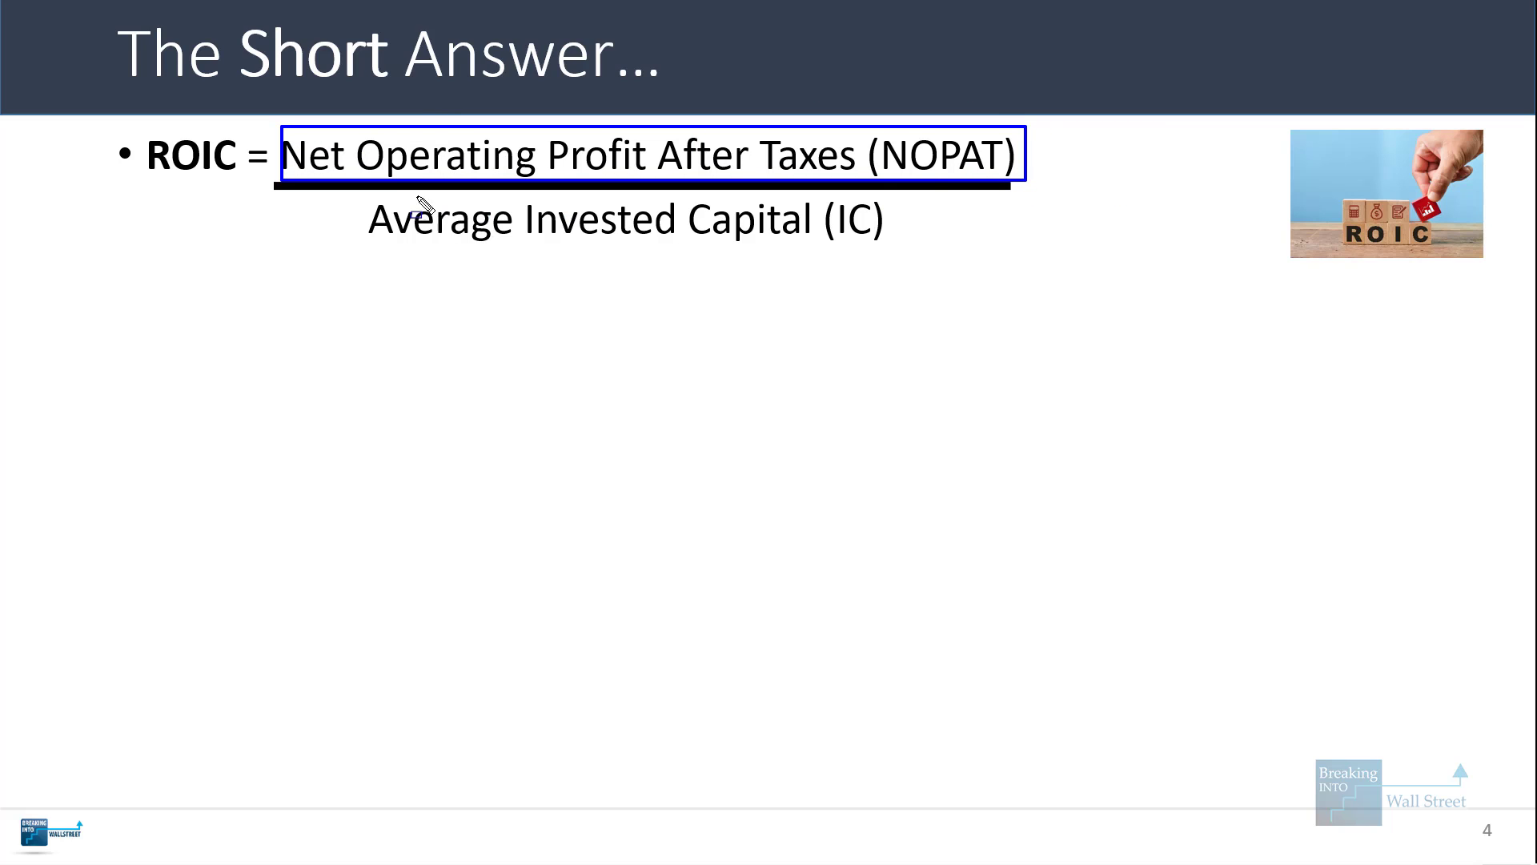
mouse_move(353, 203)
mouse_down()
mouse_move(1010, 258)
mouse_move(986, 250)
mouse_up()
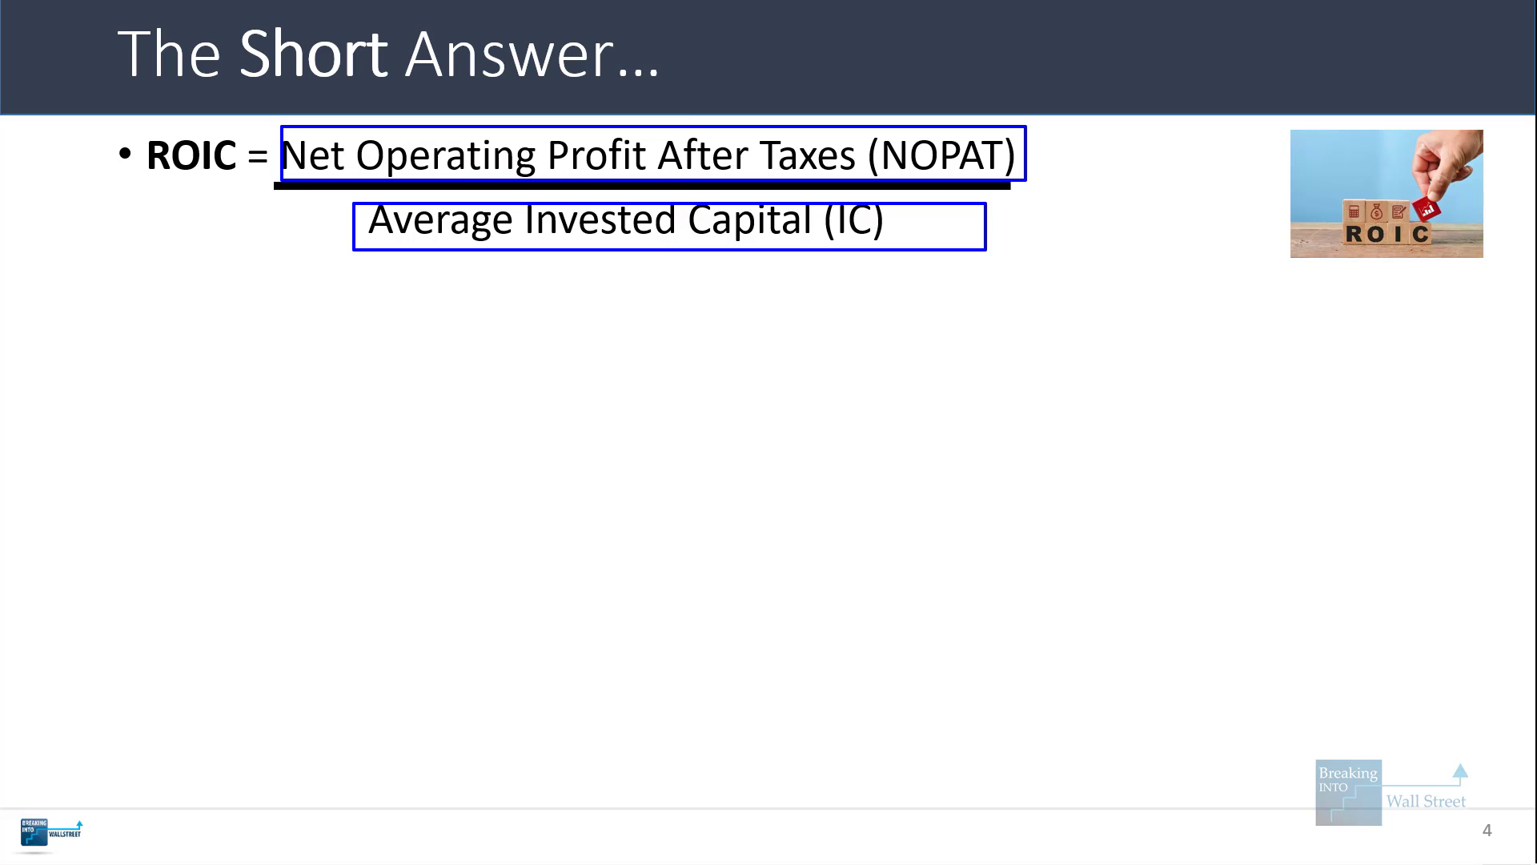
key(e)
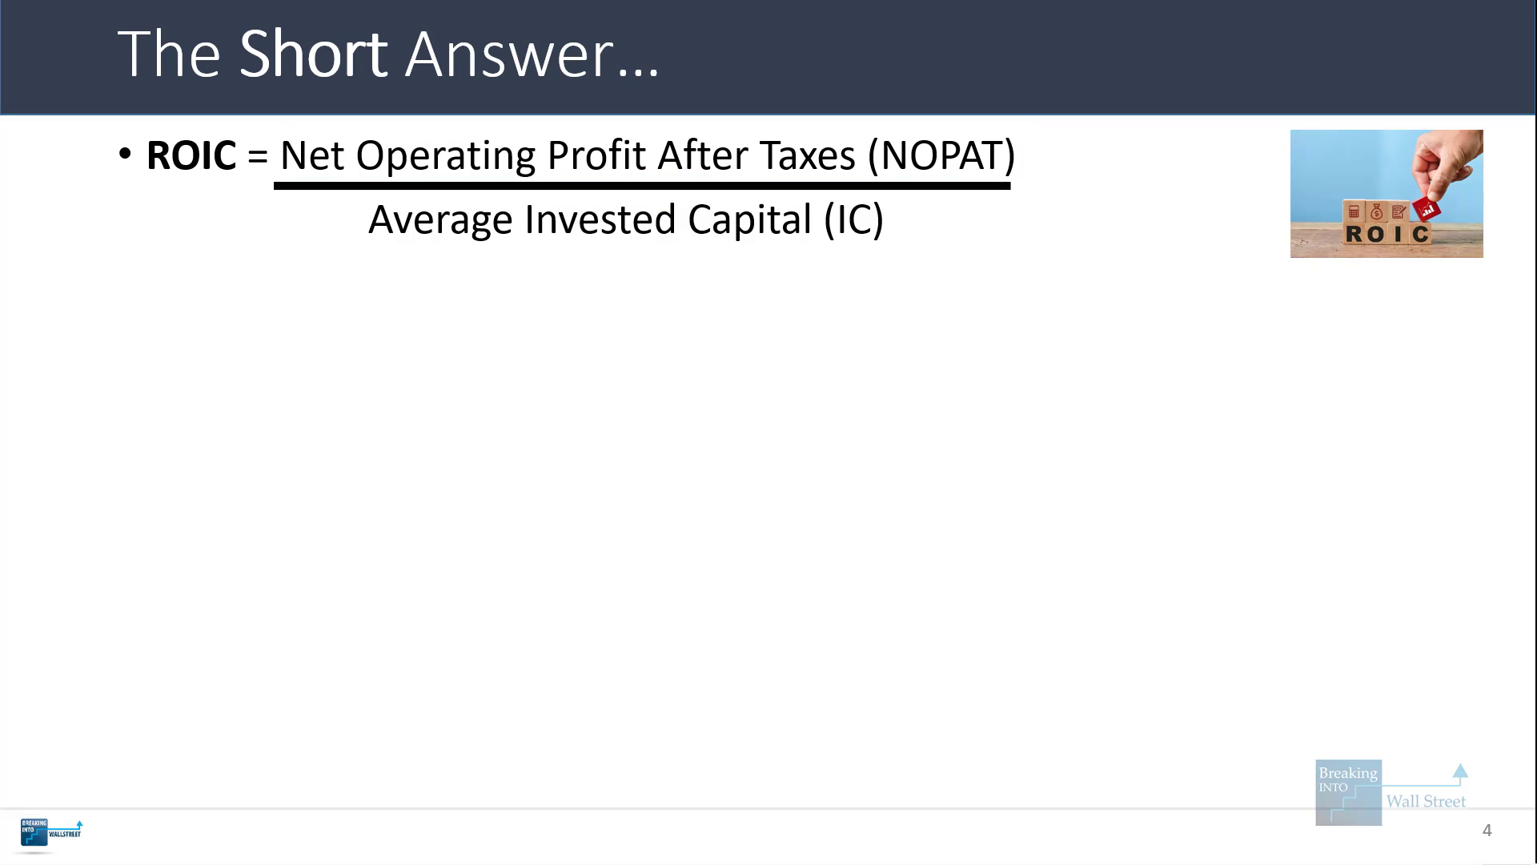
key(Right)
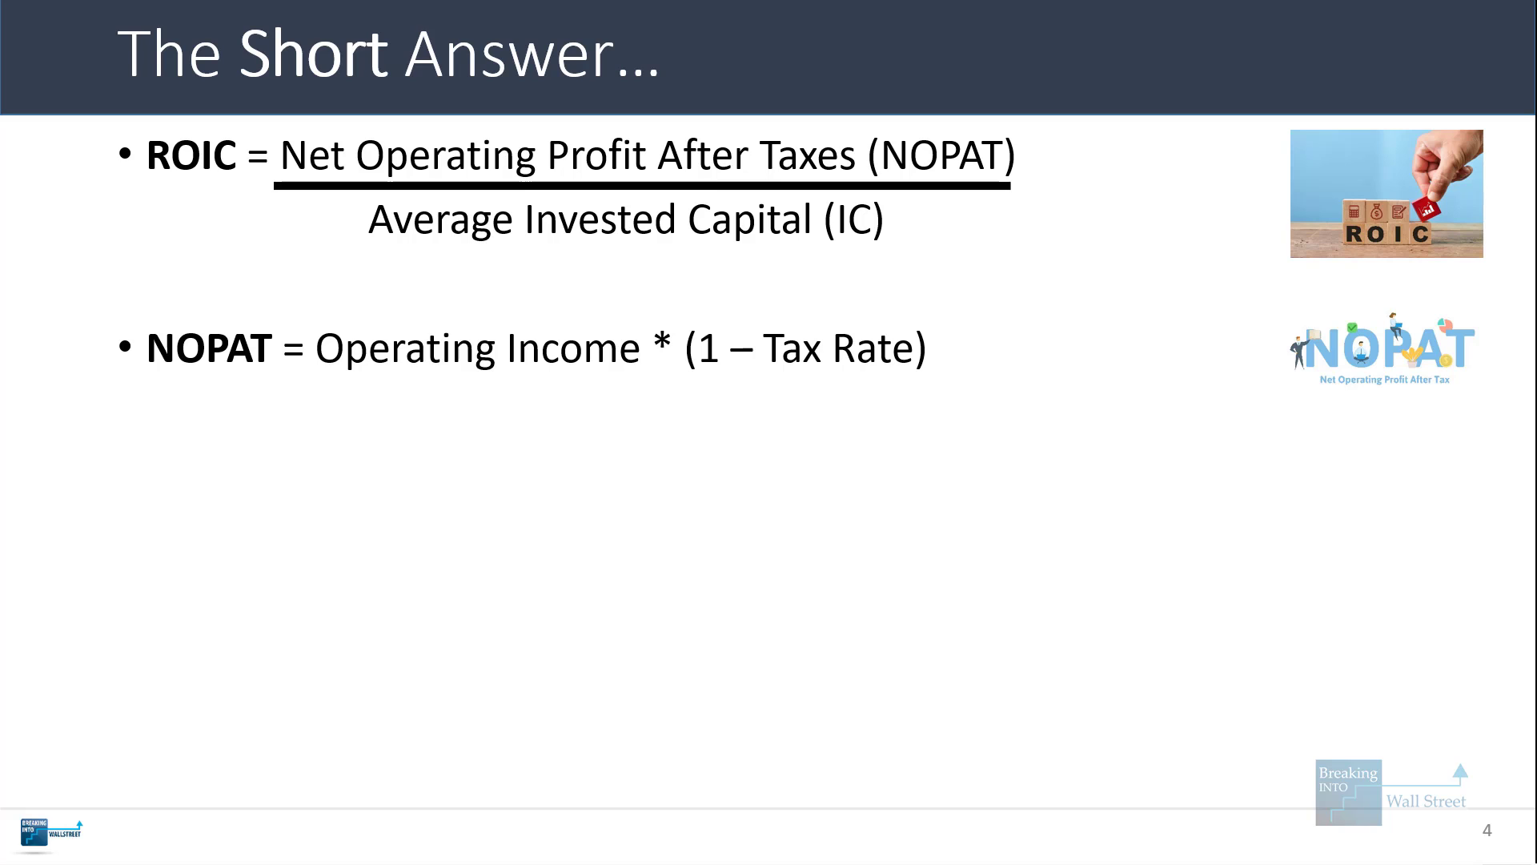
Show the Invested Capital bullet, mark its Preferred Stock and Cash footnote, then reveal the Meaning bullet.
key(Right)
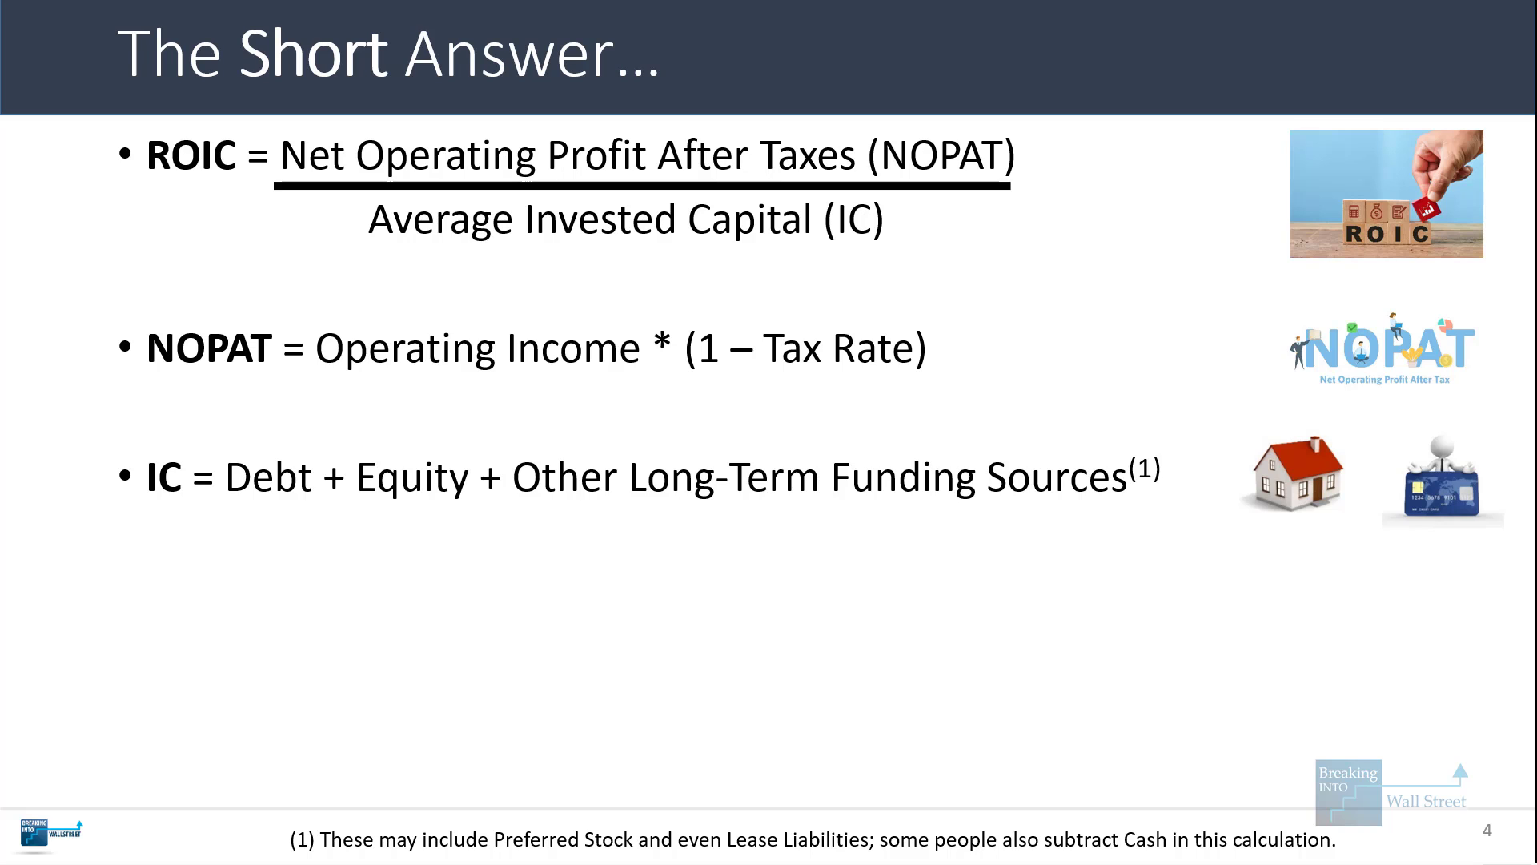
drag(497, 821, 1348, 860)
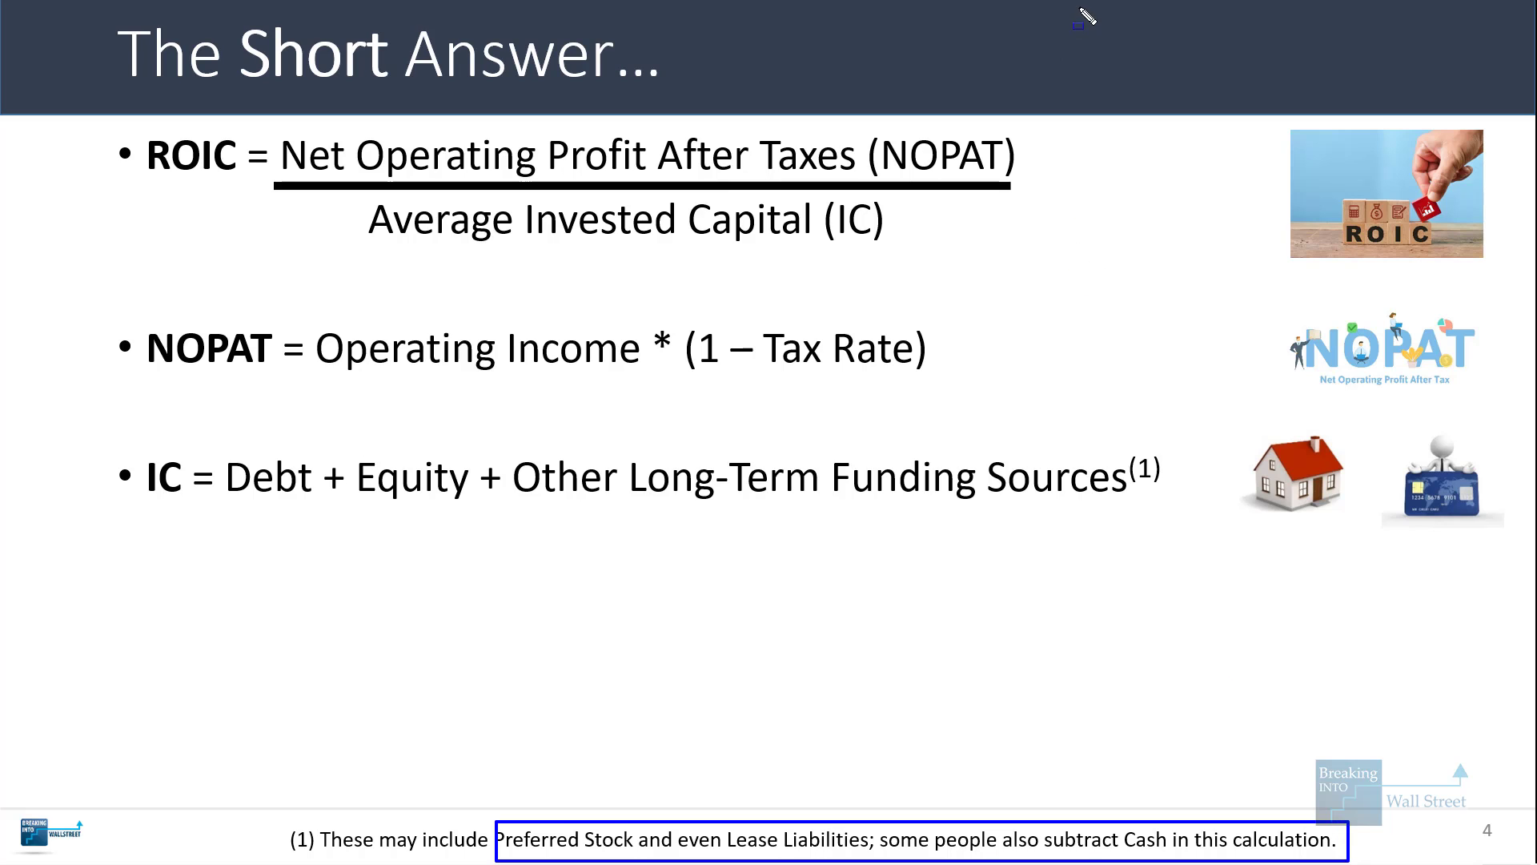
key(Escape)
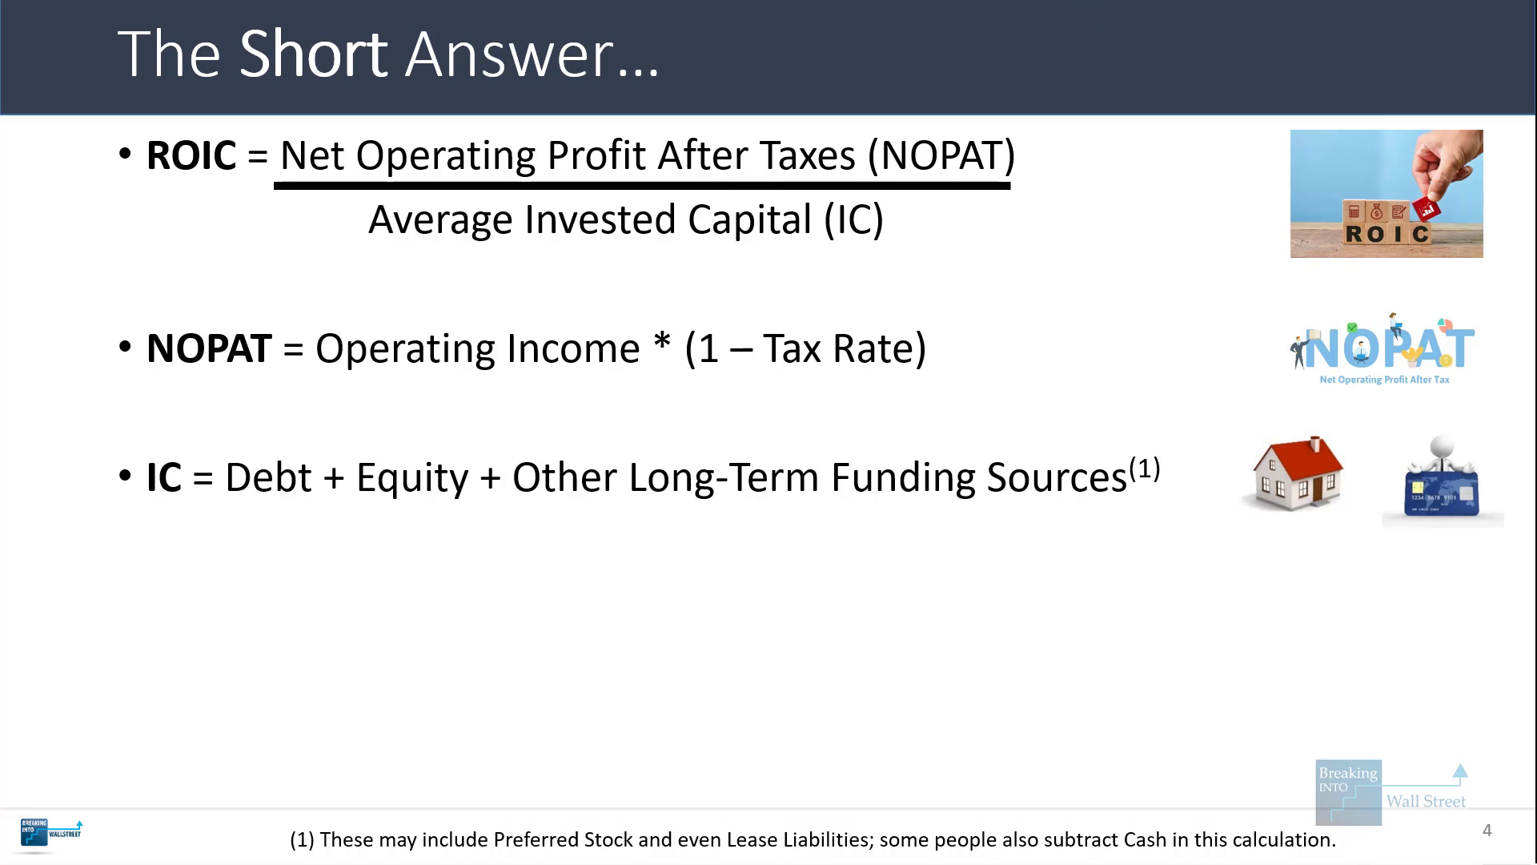
key(Right)
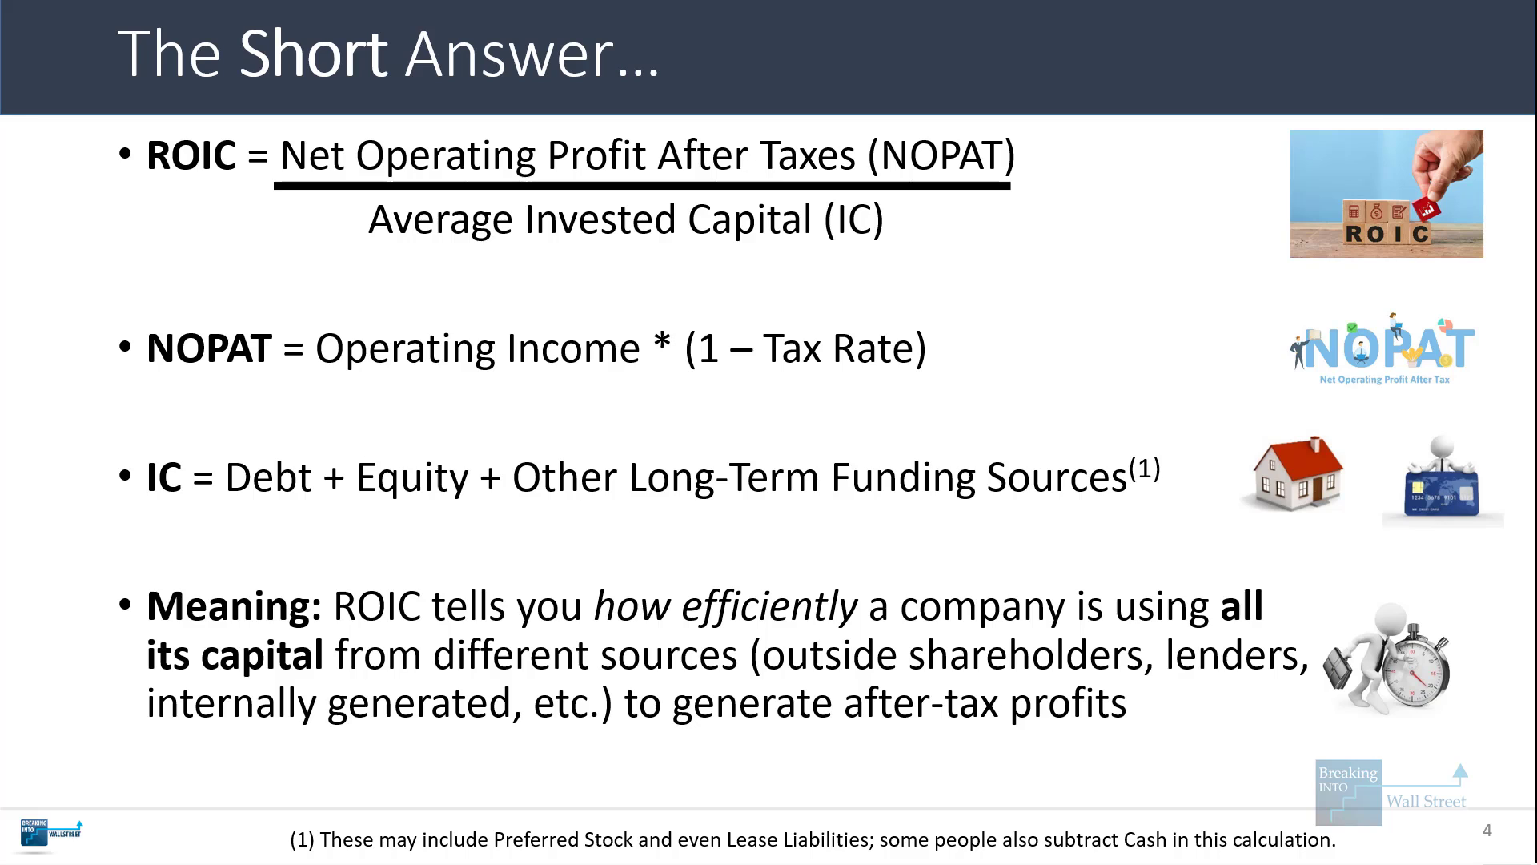
Advance to slide 5 with the higher-ROIC, higher-multiple Valuation bullet.
key(Right)
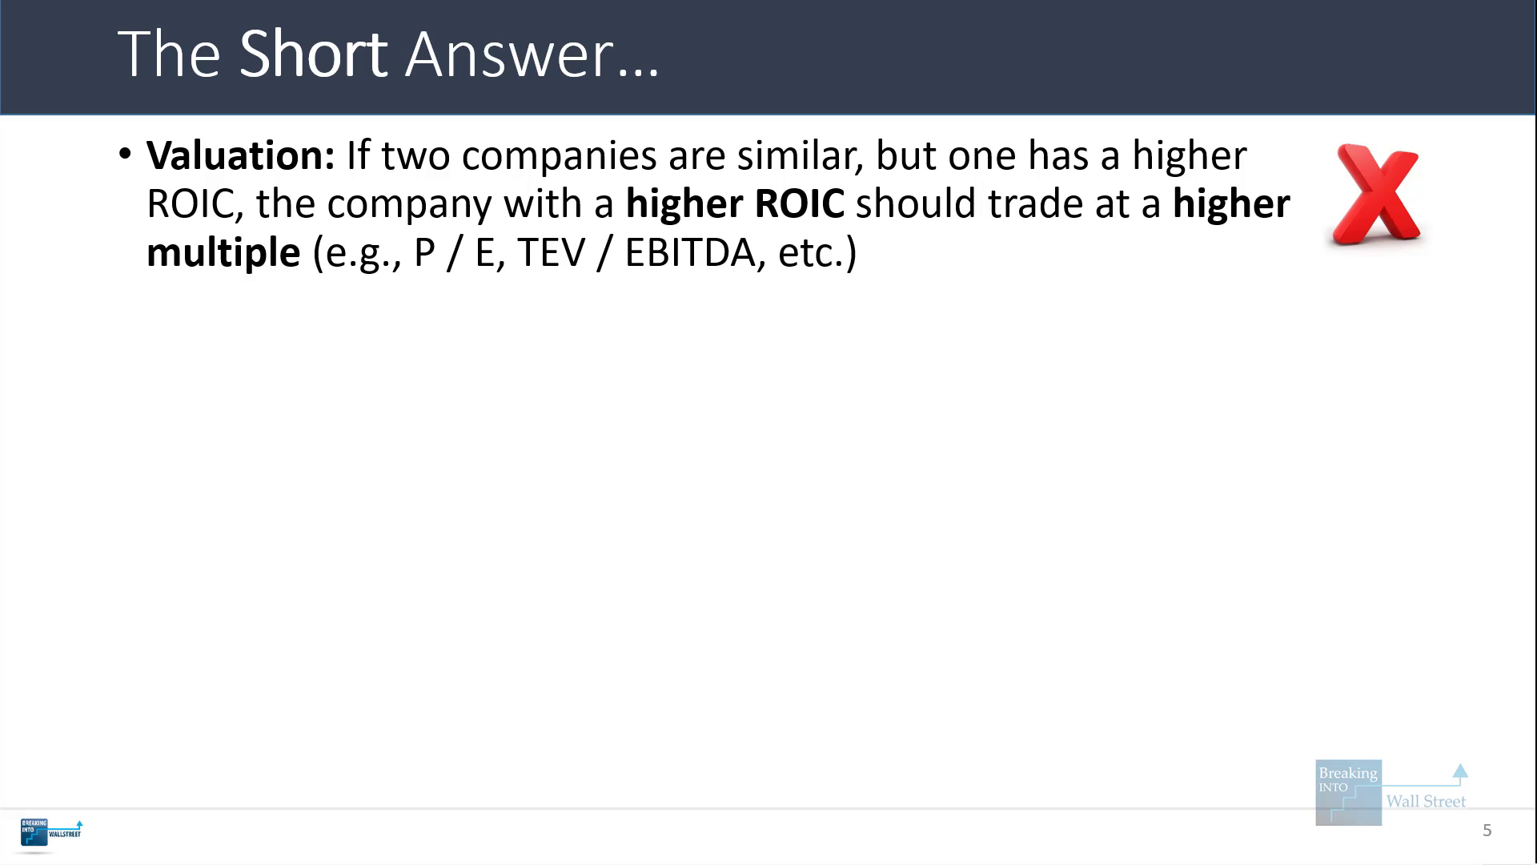
Switch to the 101-04-NOPAT-ROIC.xlsx workbook and highlight the Best Buy historical data block.
mouse_move(558, 862)
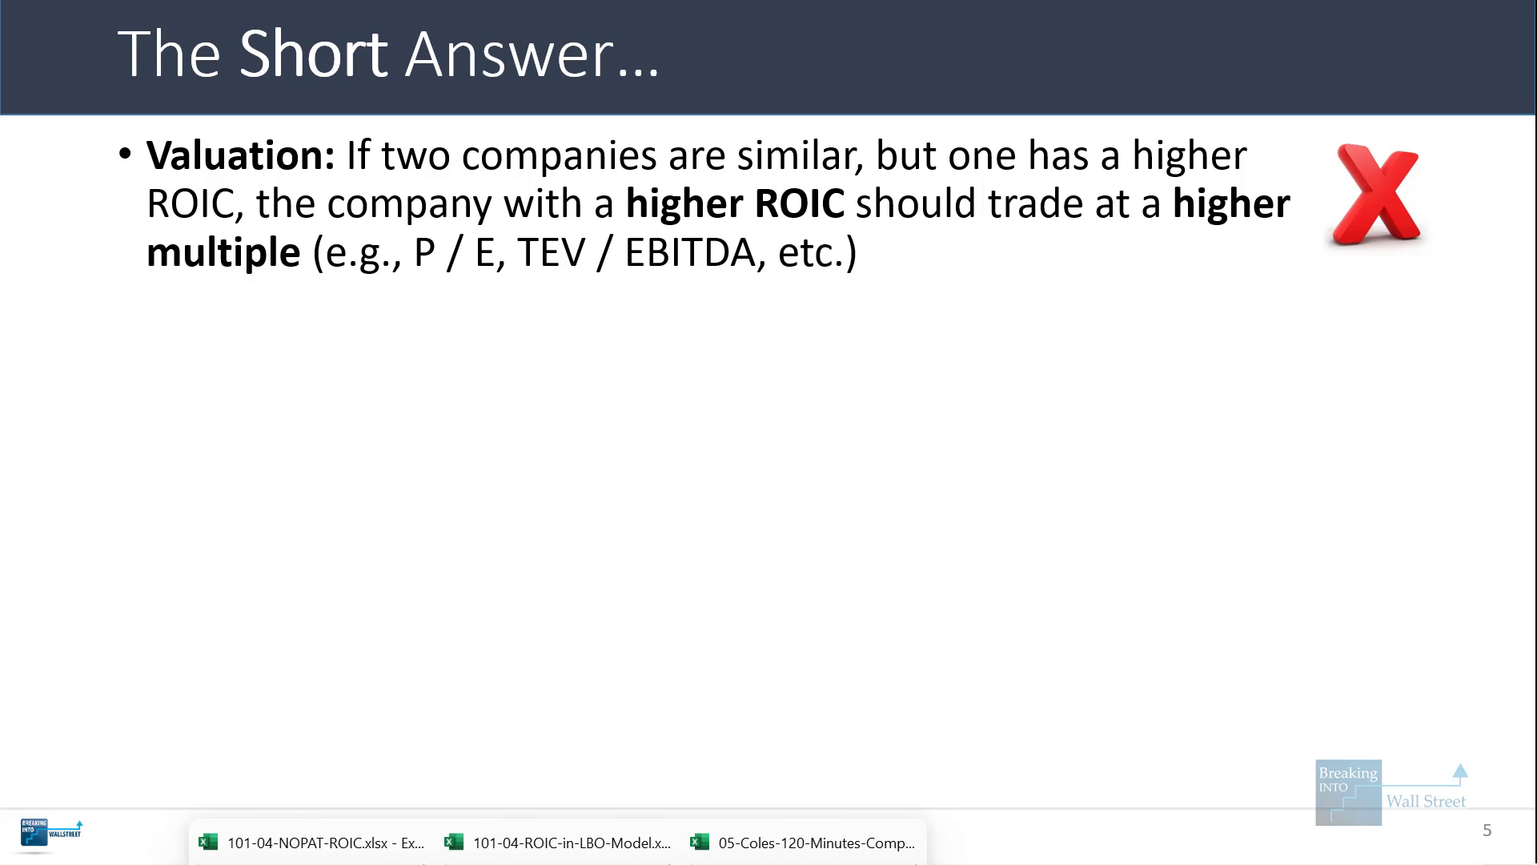
click(324, 842)
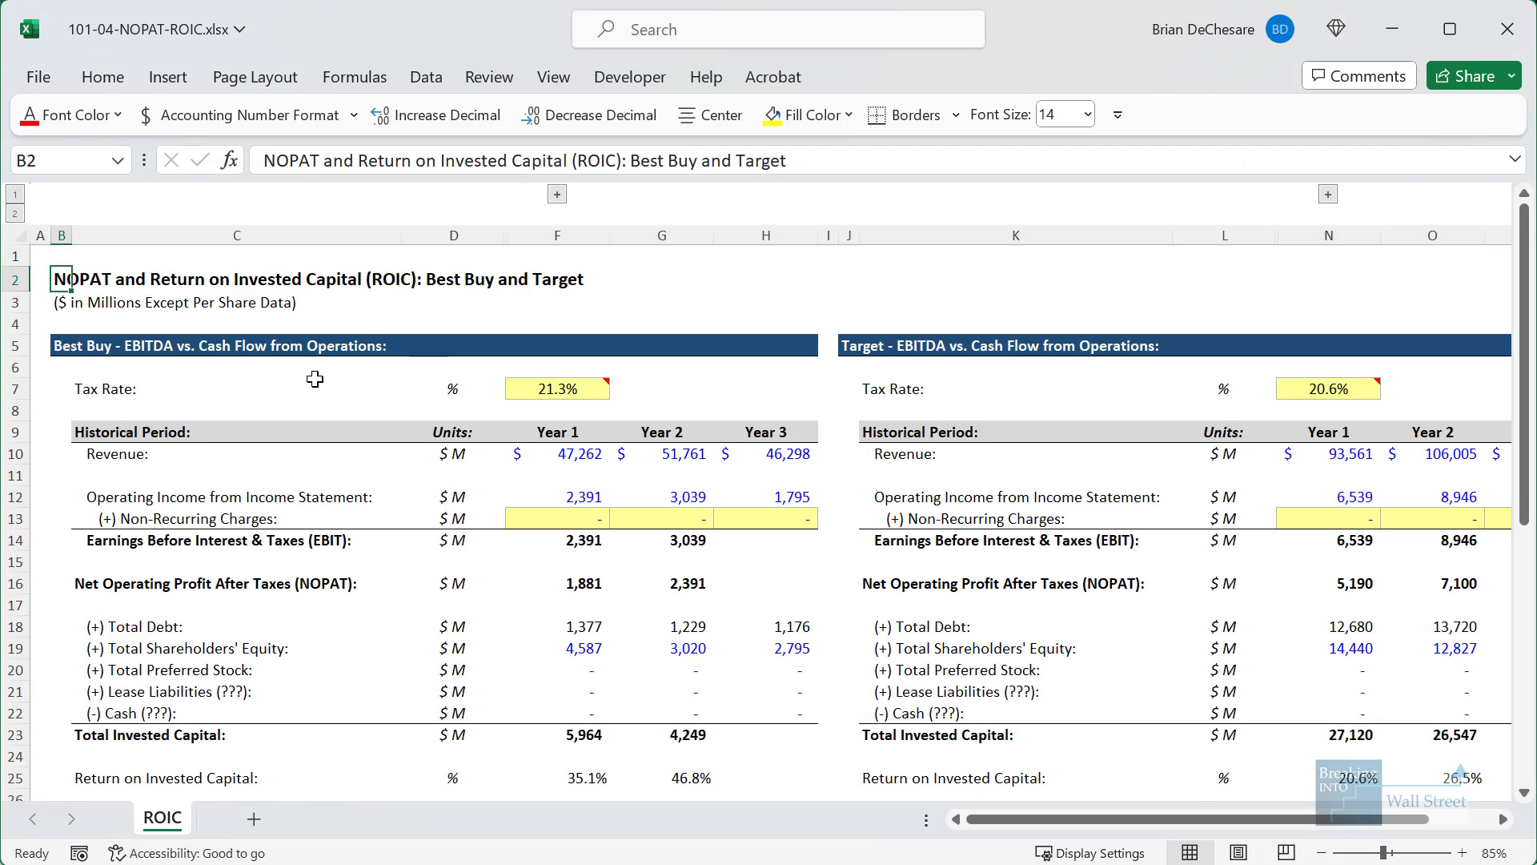
click(126, 337)
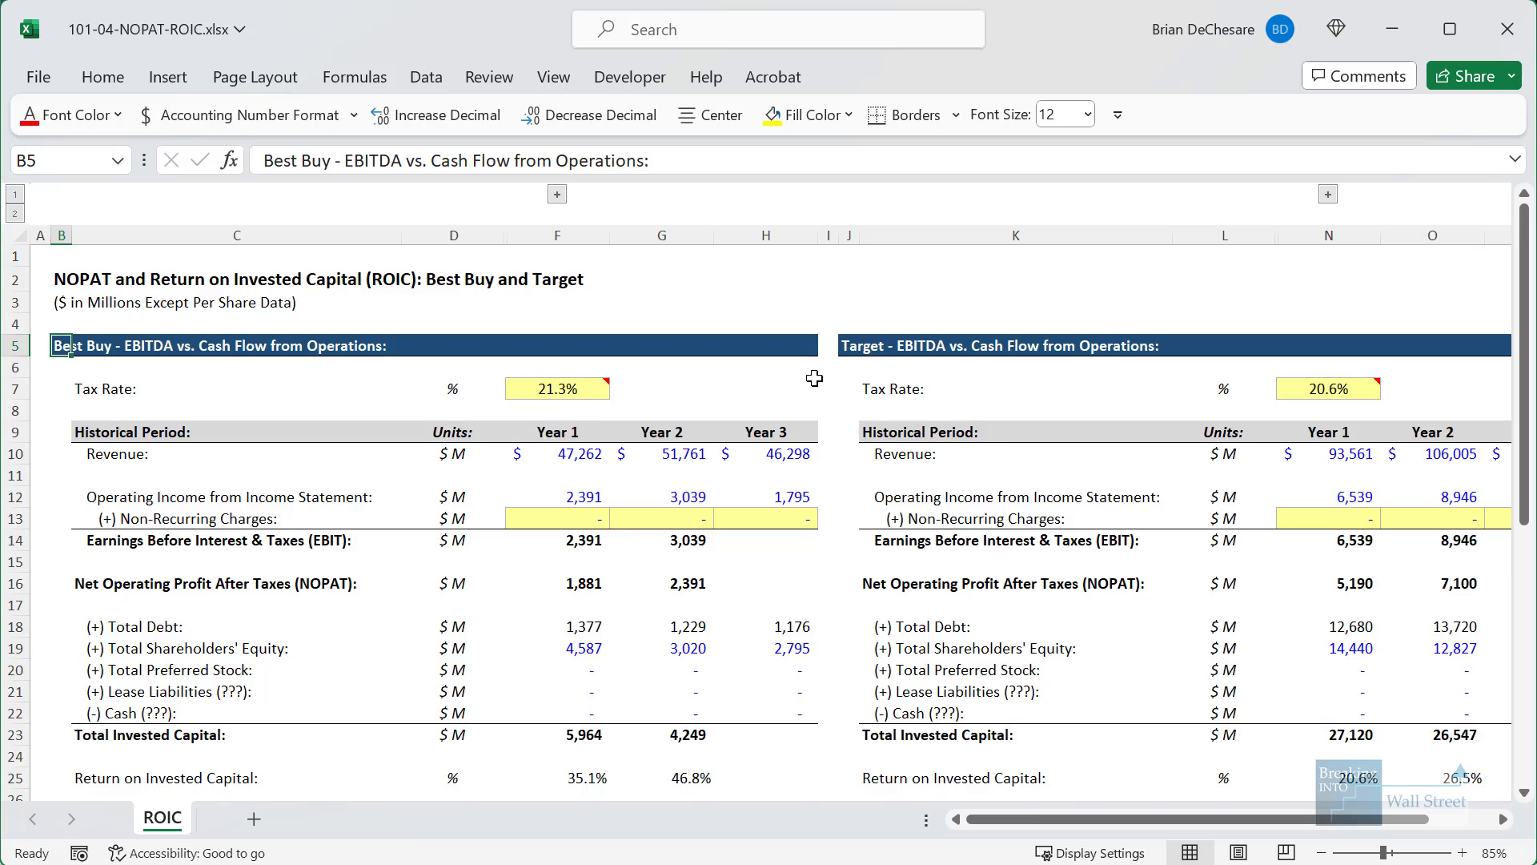
scroll(556, 394, down, 2)
drag(75, 298, 837, 522)
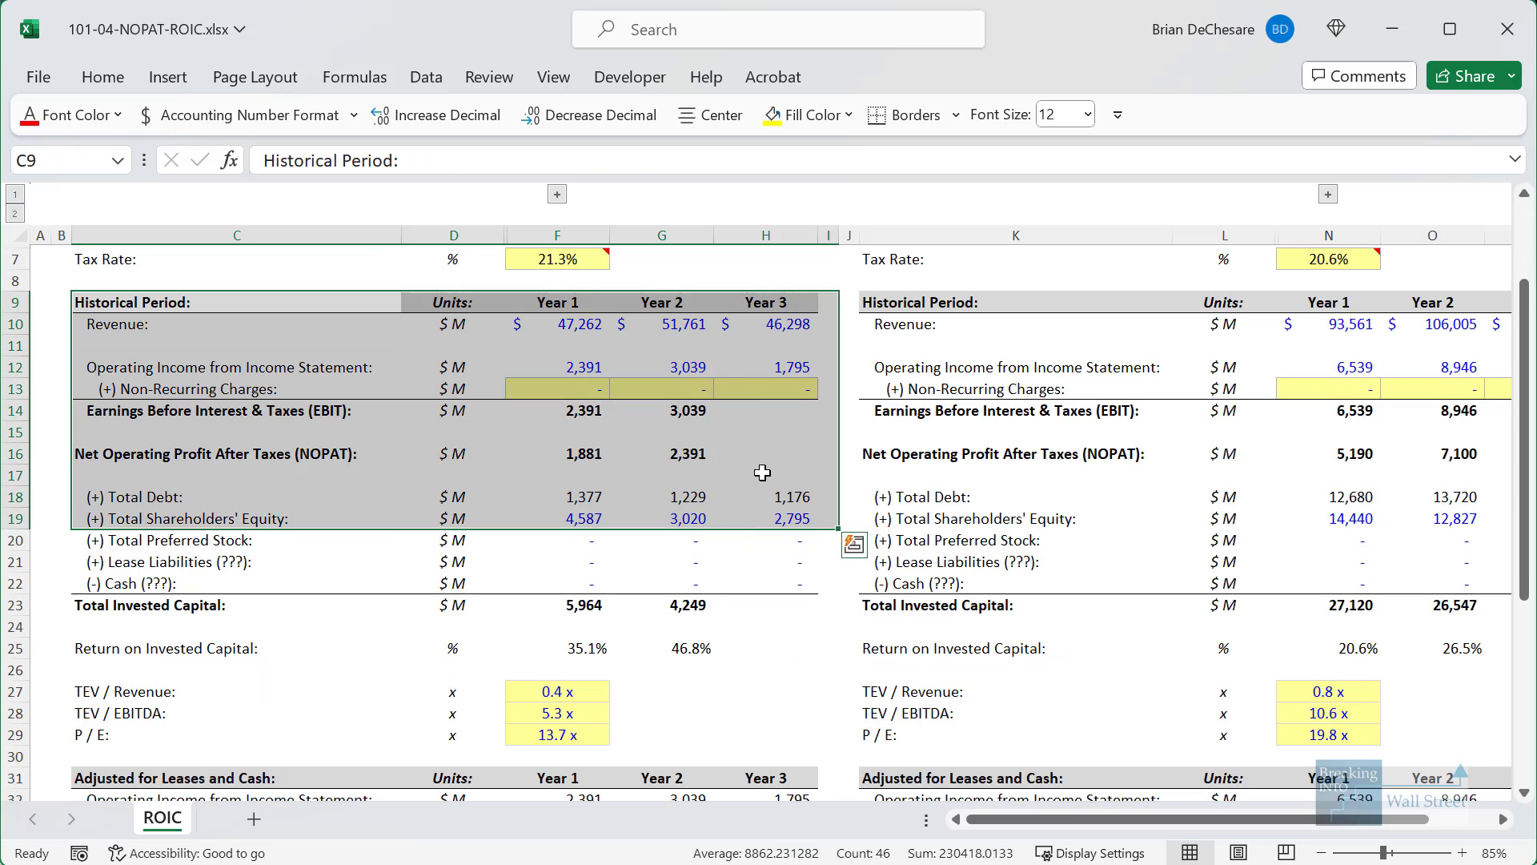
click(752, 430)
Highlight the Operating Income and Non-Recurring Charges rows for both companies.
drag(262, 361, 1147, 399)
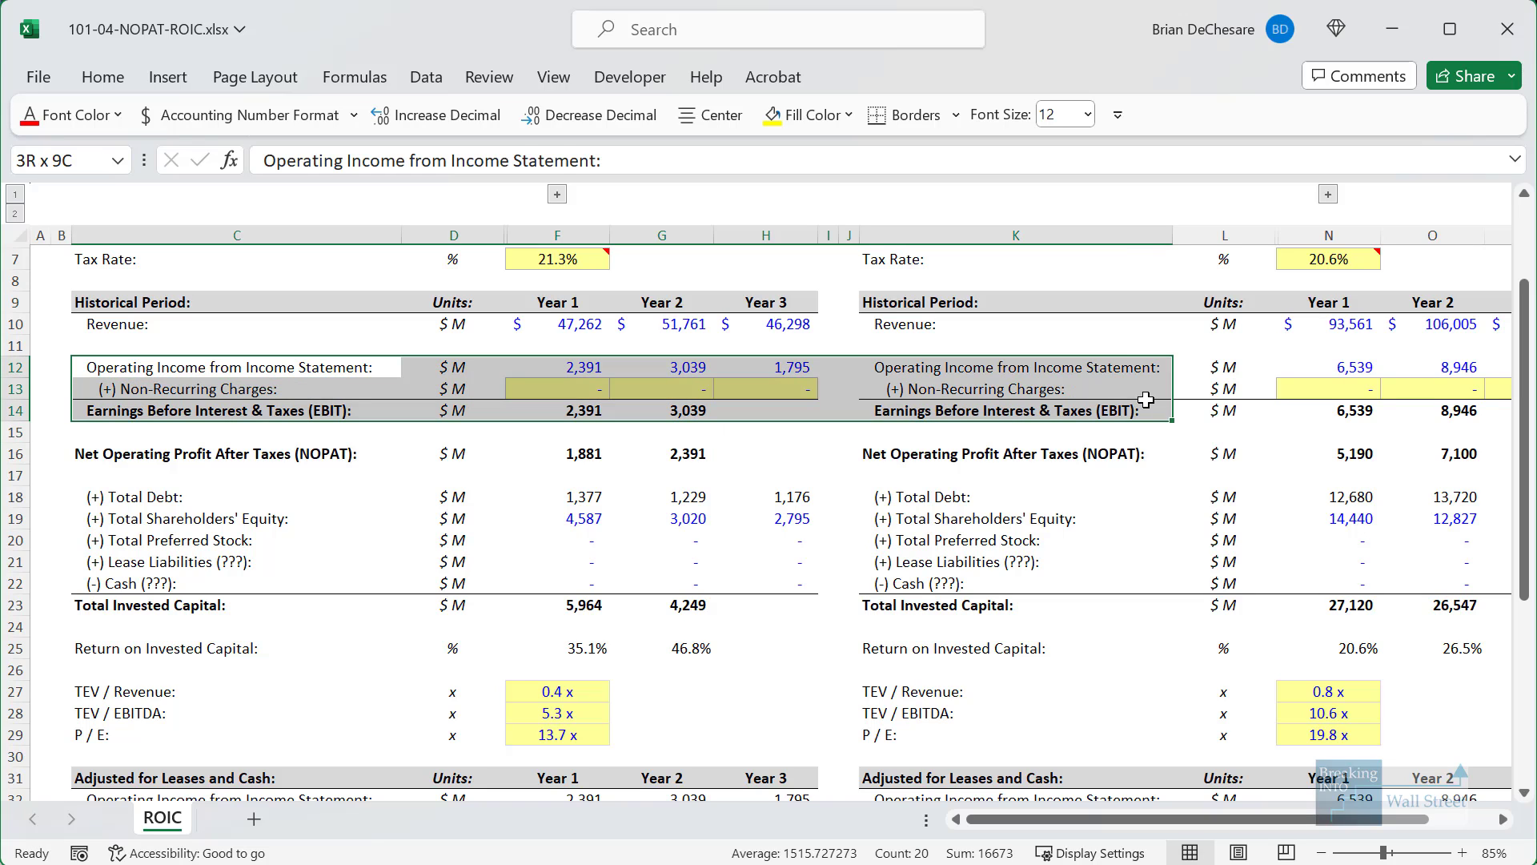
click(1146, 400)
click(310, 396)
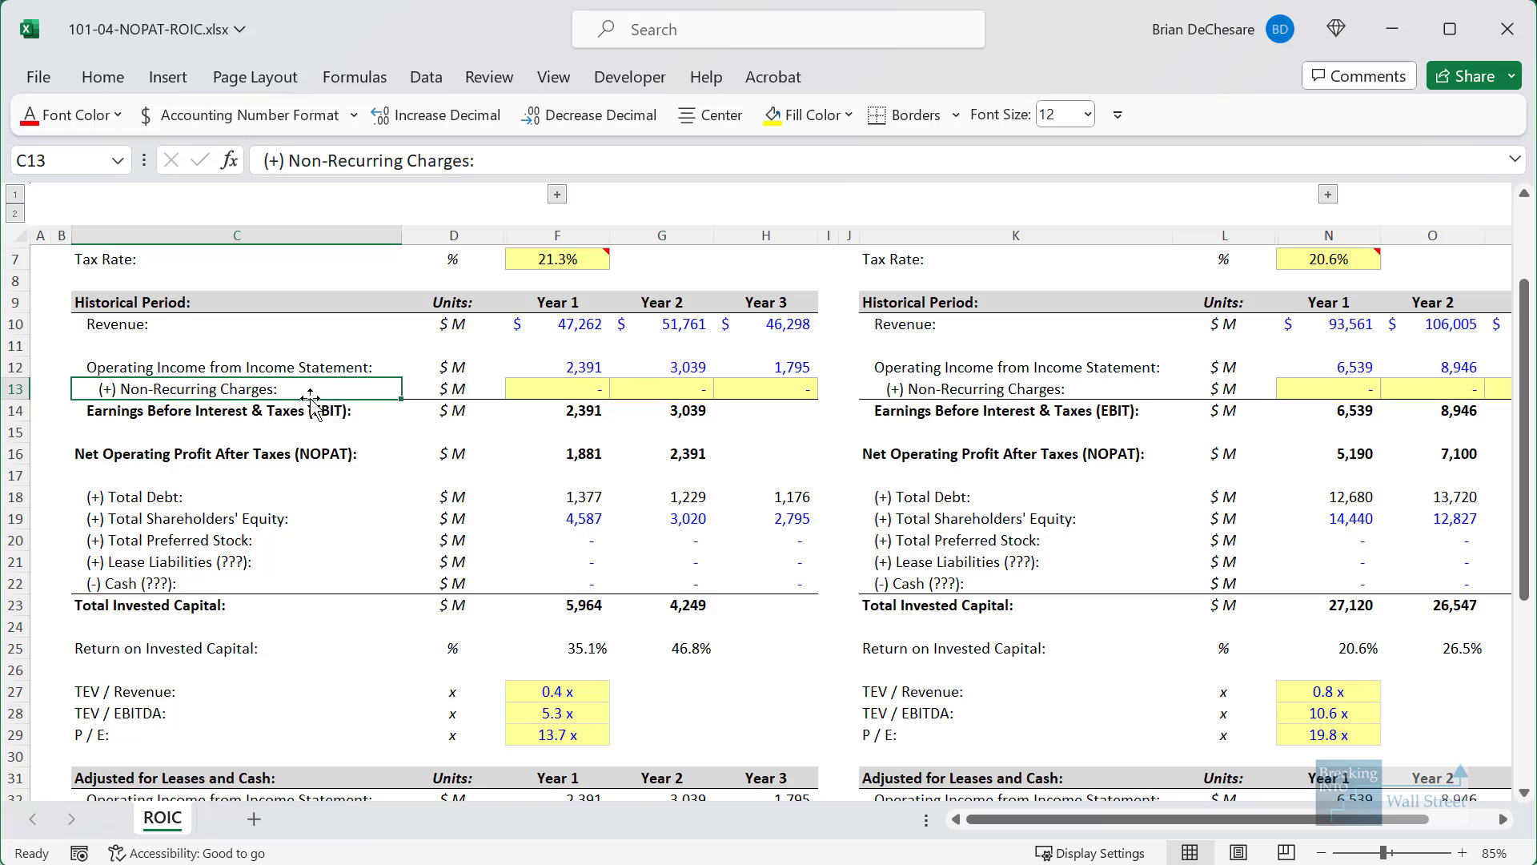
key(Up)
key(shift+space)
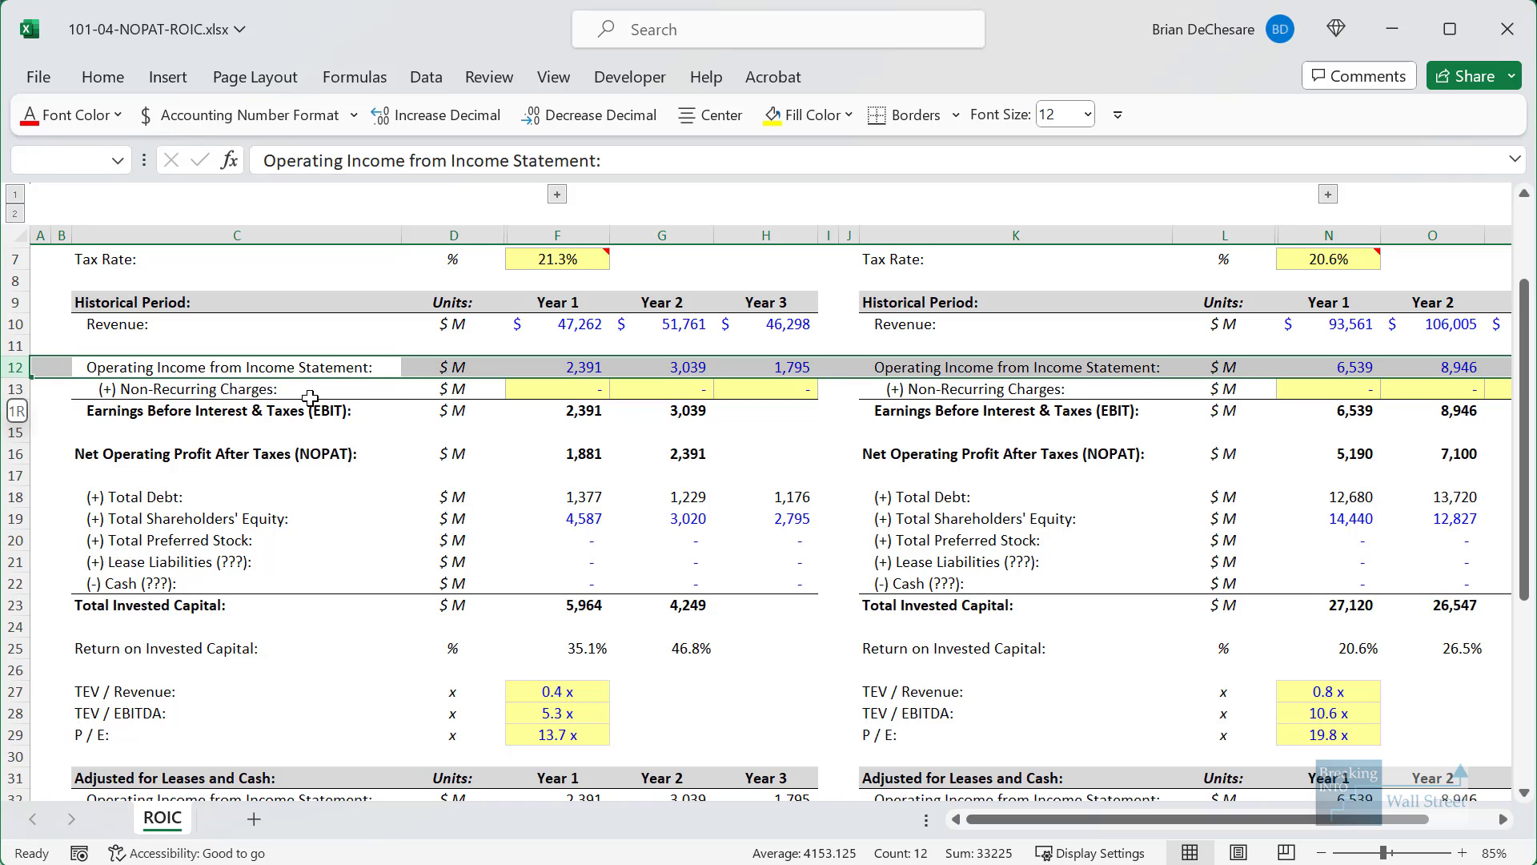
key(Down)
key(shift+space)
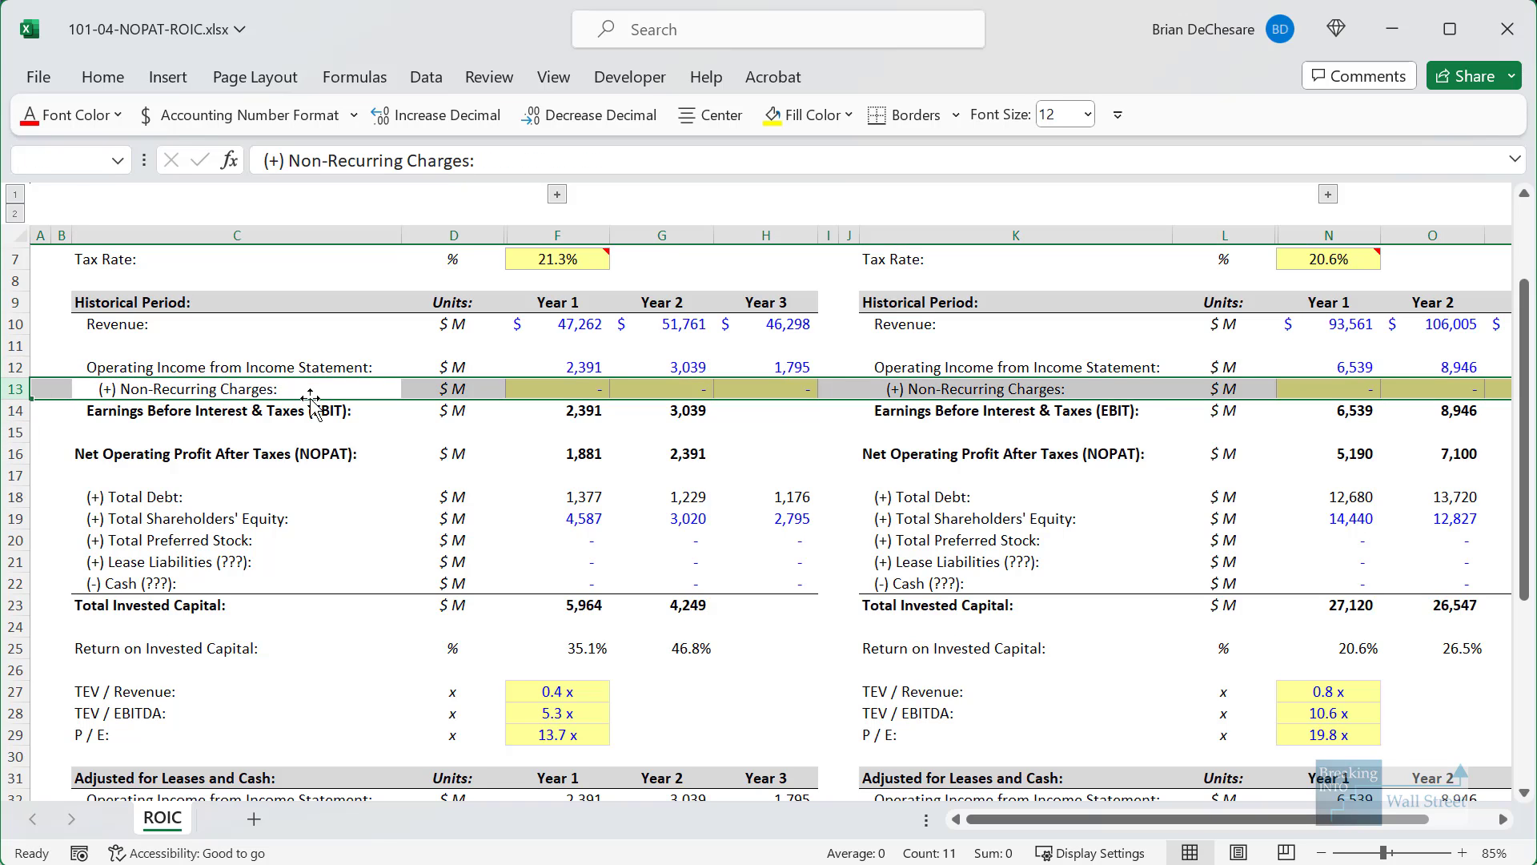
scroll(310, 396, up, 1)
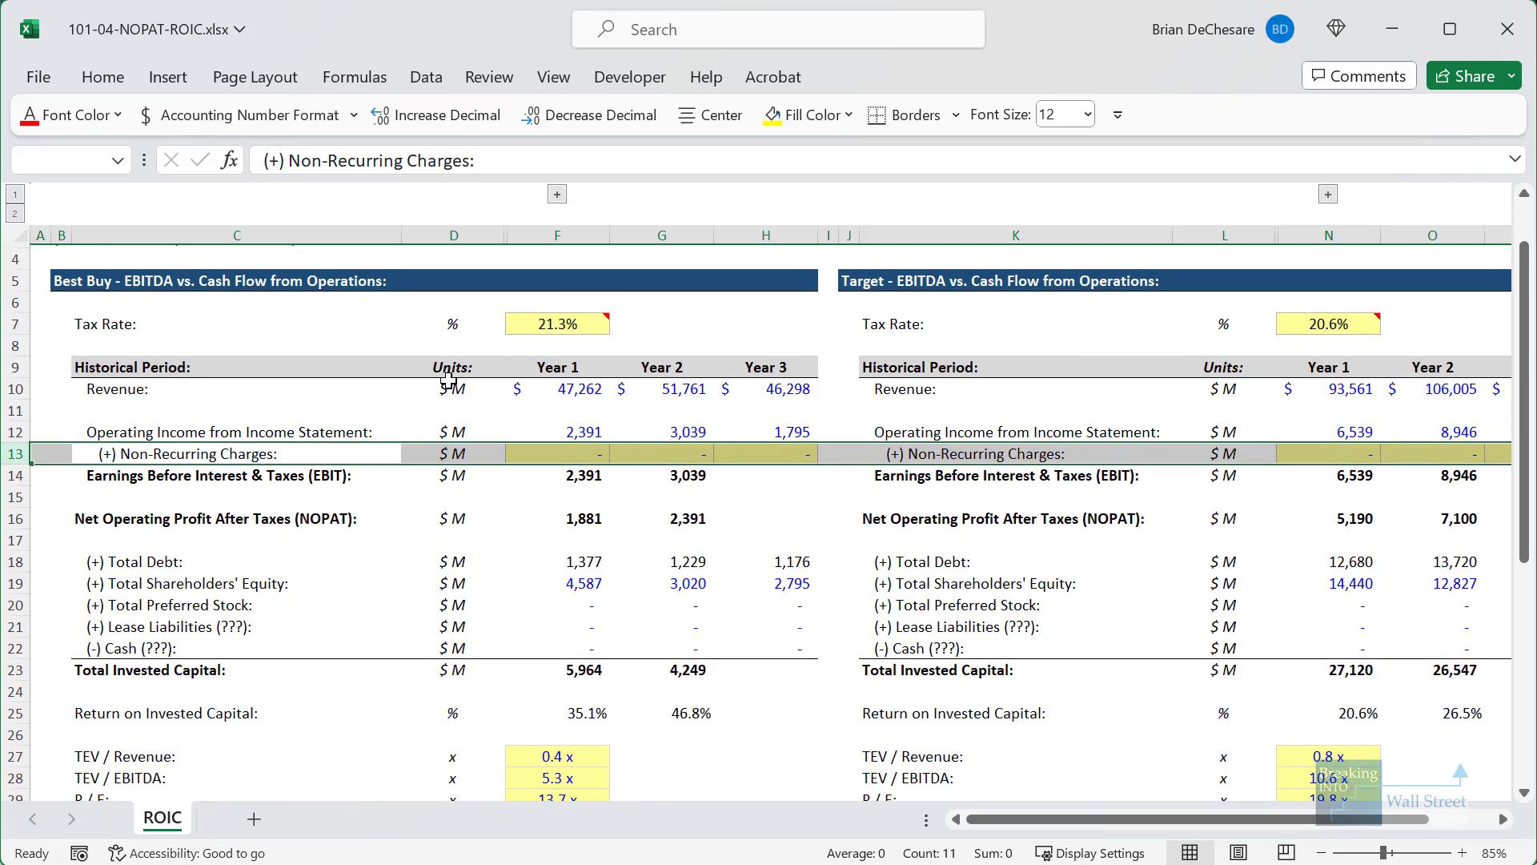
Sum Year 3 operating income and non-recurring charges into Best Buy's EBIT cell H14.
key(Down)
key(Right)
key(Right)
key(Right)
key(Right)
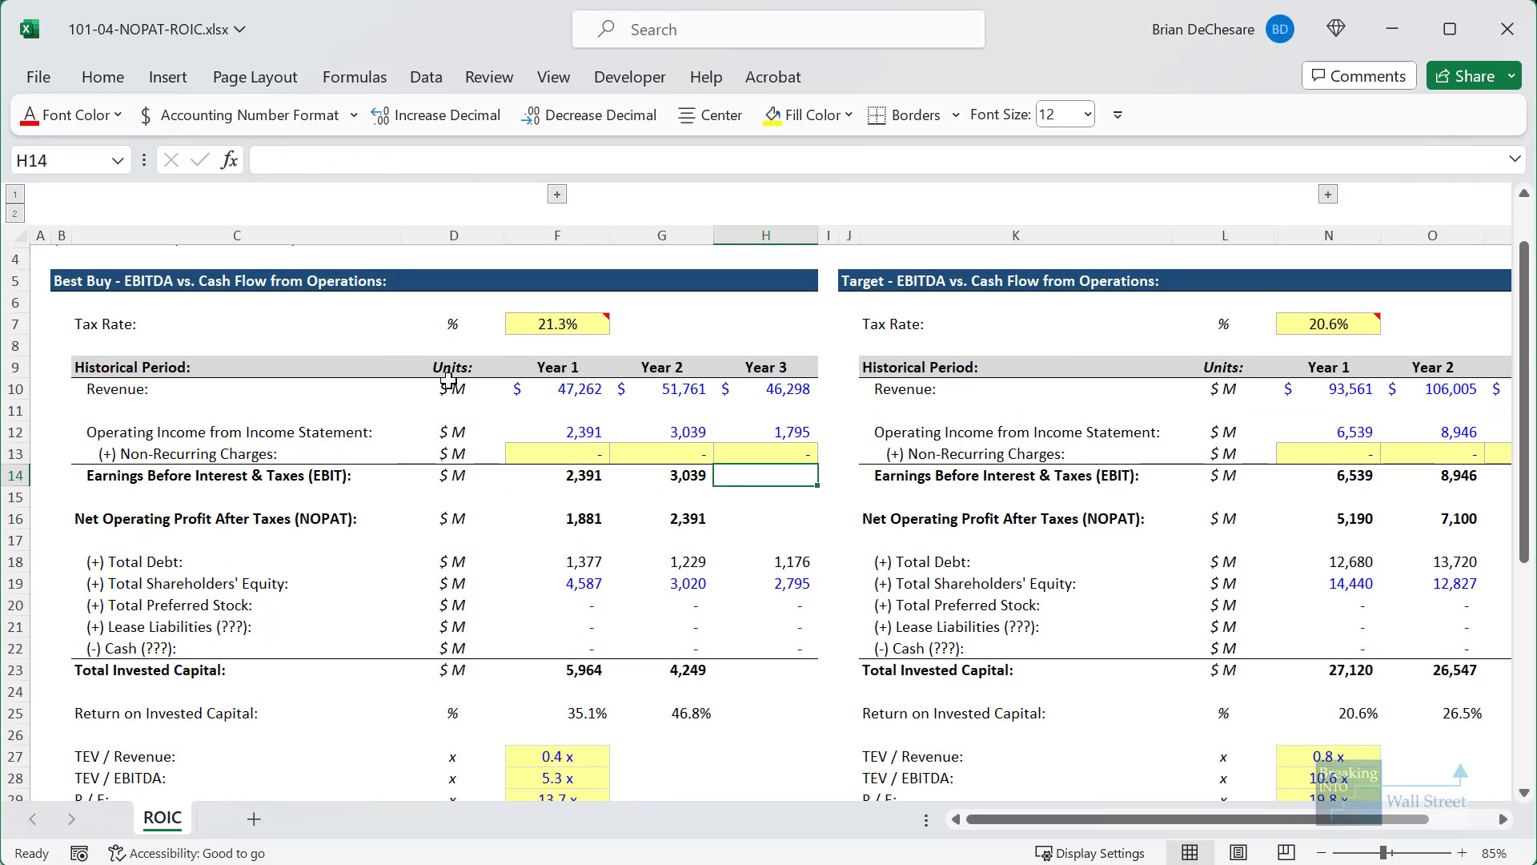
text(=SUM()
key(Up)
key(shift+Up)
key(ctrl+Return)
Calculate Year 3 NOPAT as EBIT times (1 minus the F7 tax rate).
key(Down)
key(Down)
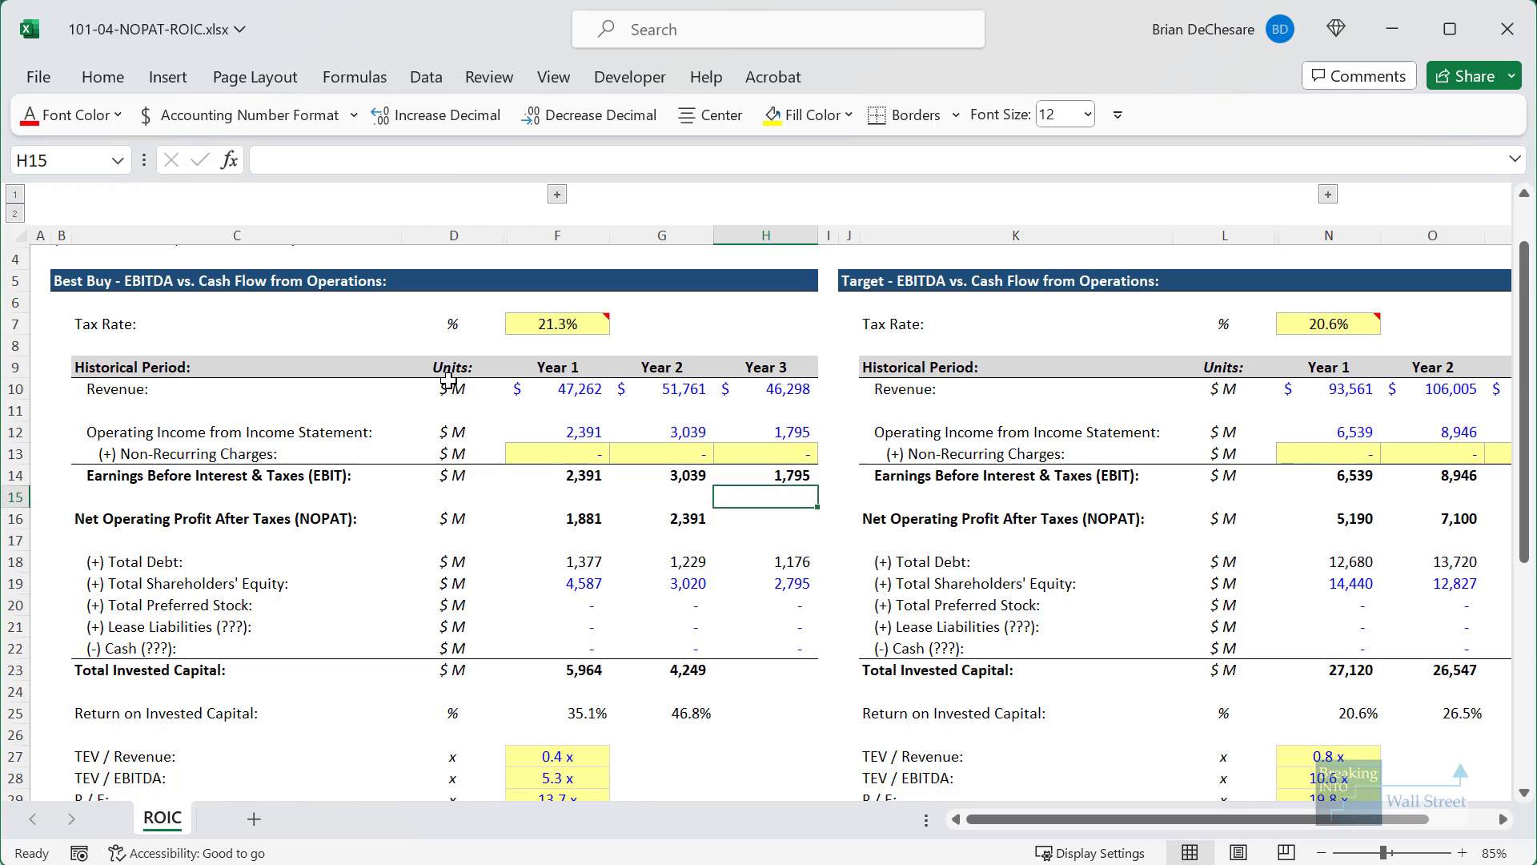
text(=)
key(Up)
key(Up)
text(*(1-)
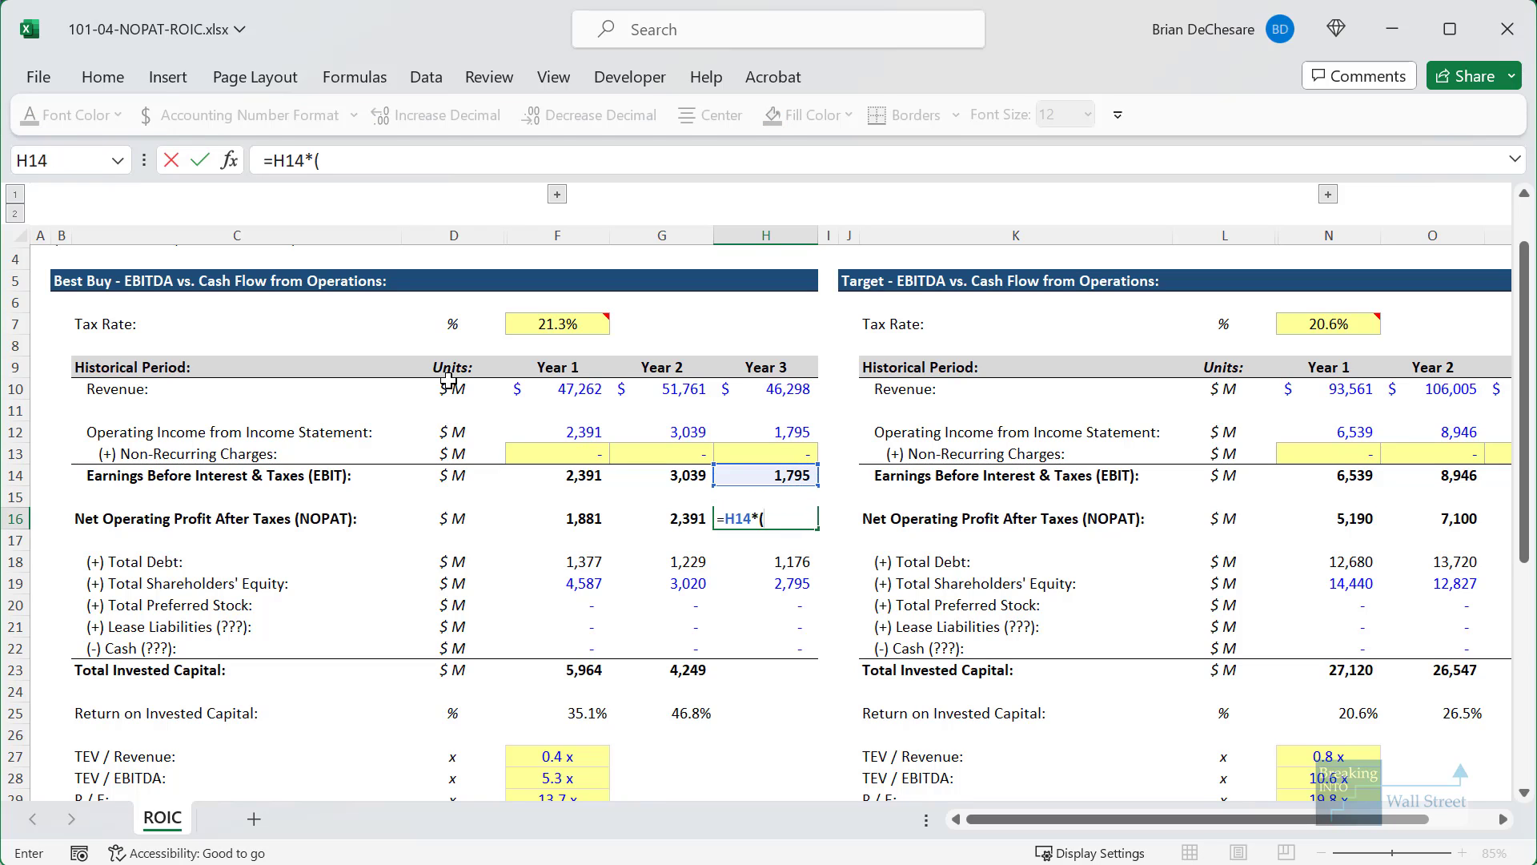
click(588, 327)
text())
key(ctrl+Return)
Inspect the F7 tax rate averaging formula and the Year 3 Total Debt formula.
click(589, 327)
key(F2)
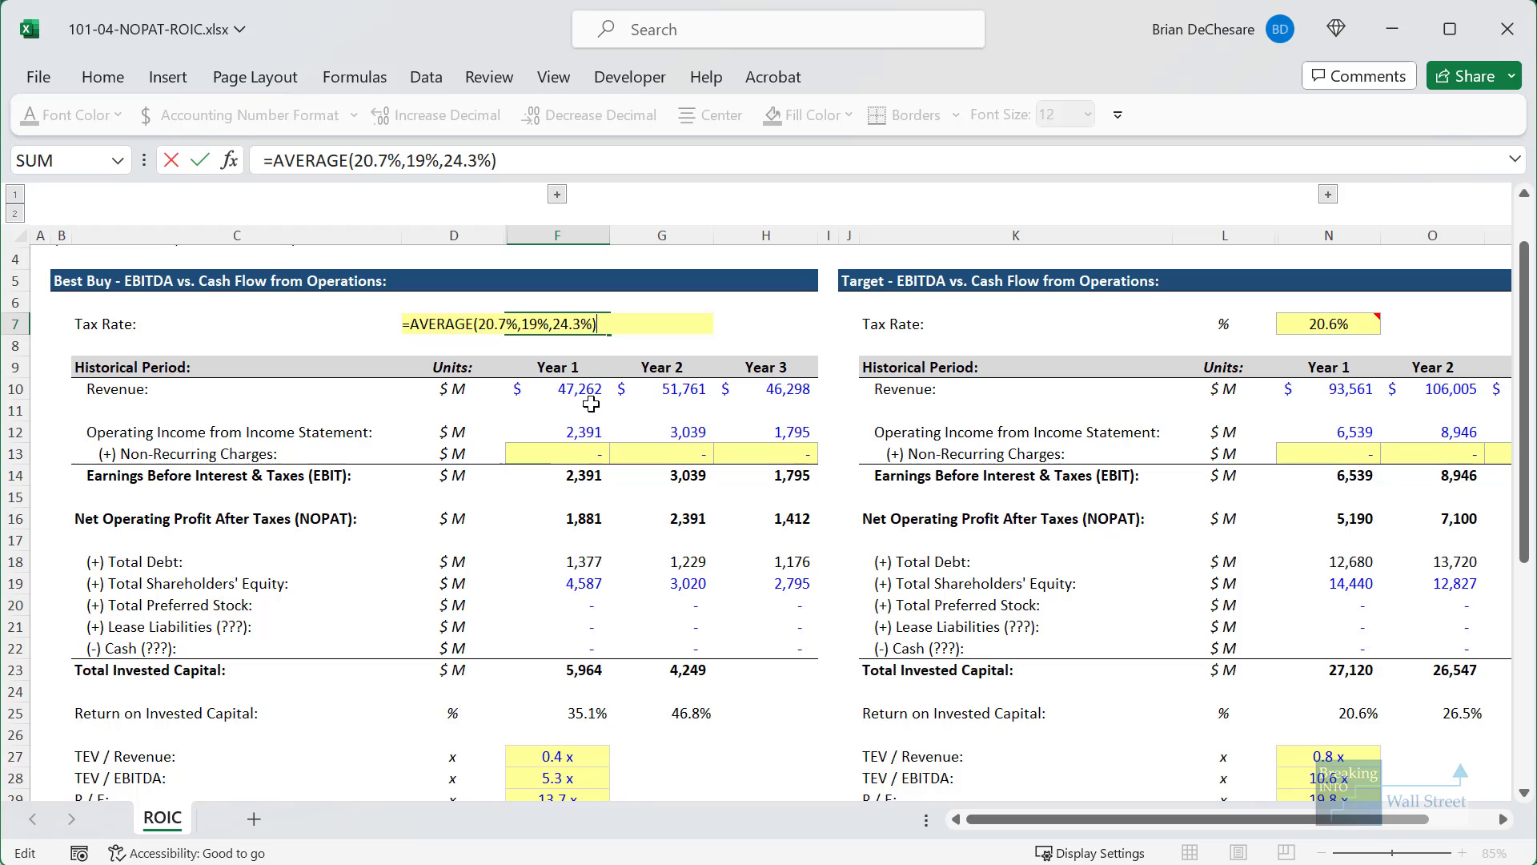
click(620, 516)
scroll(795, 494, down, 1)
click(795, 494)
scroll(795, 494, down, 1)
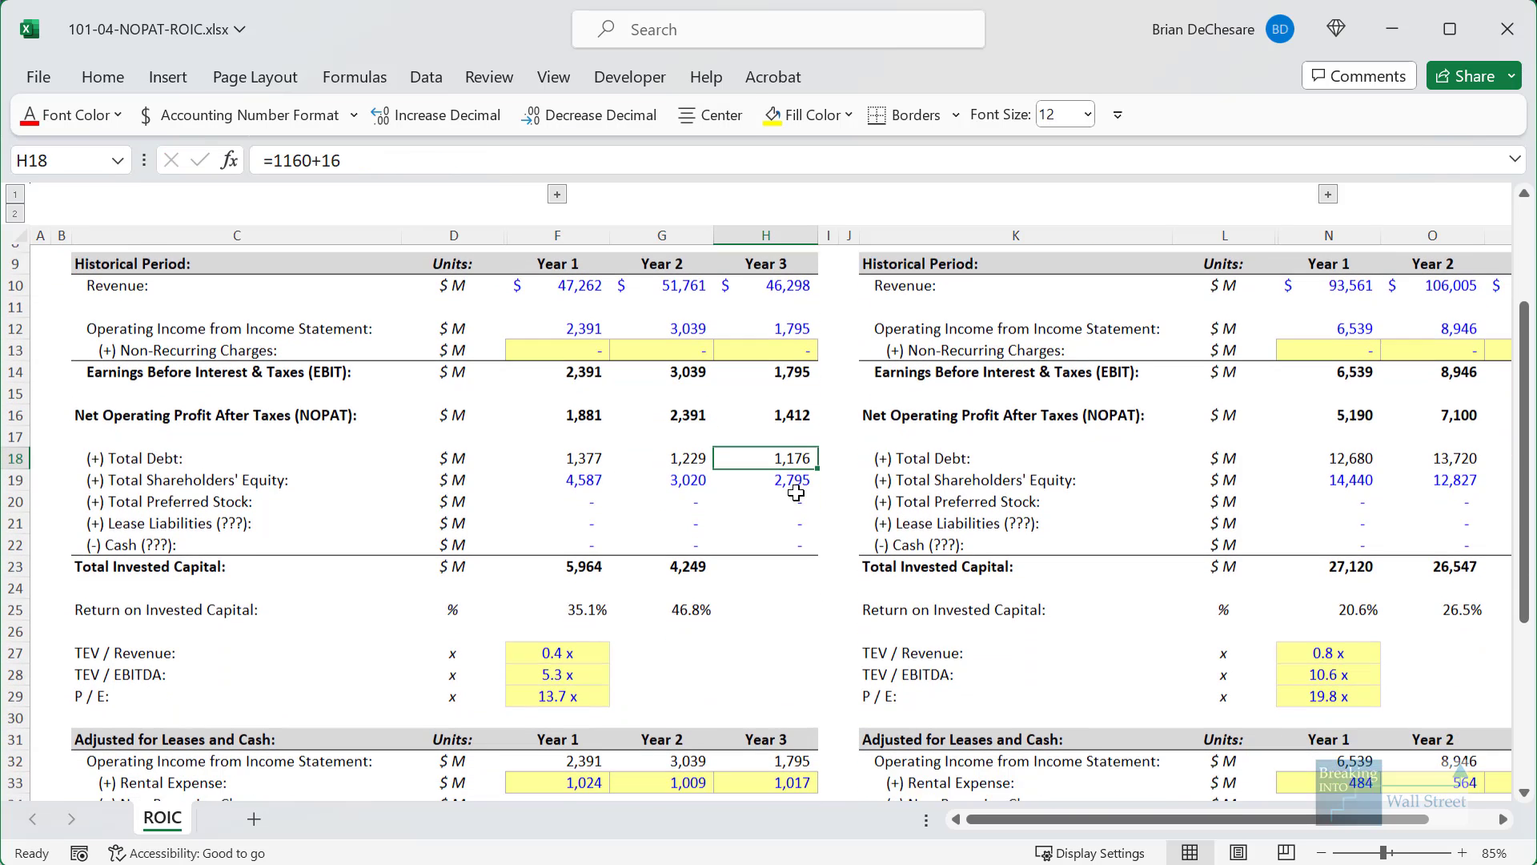
key(F2)
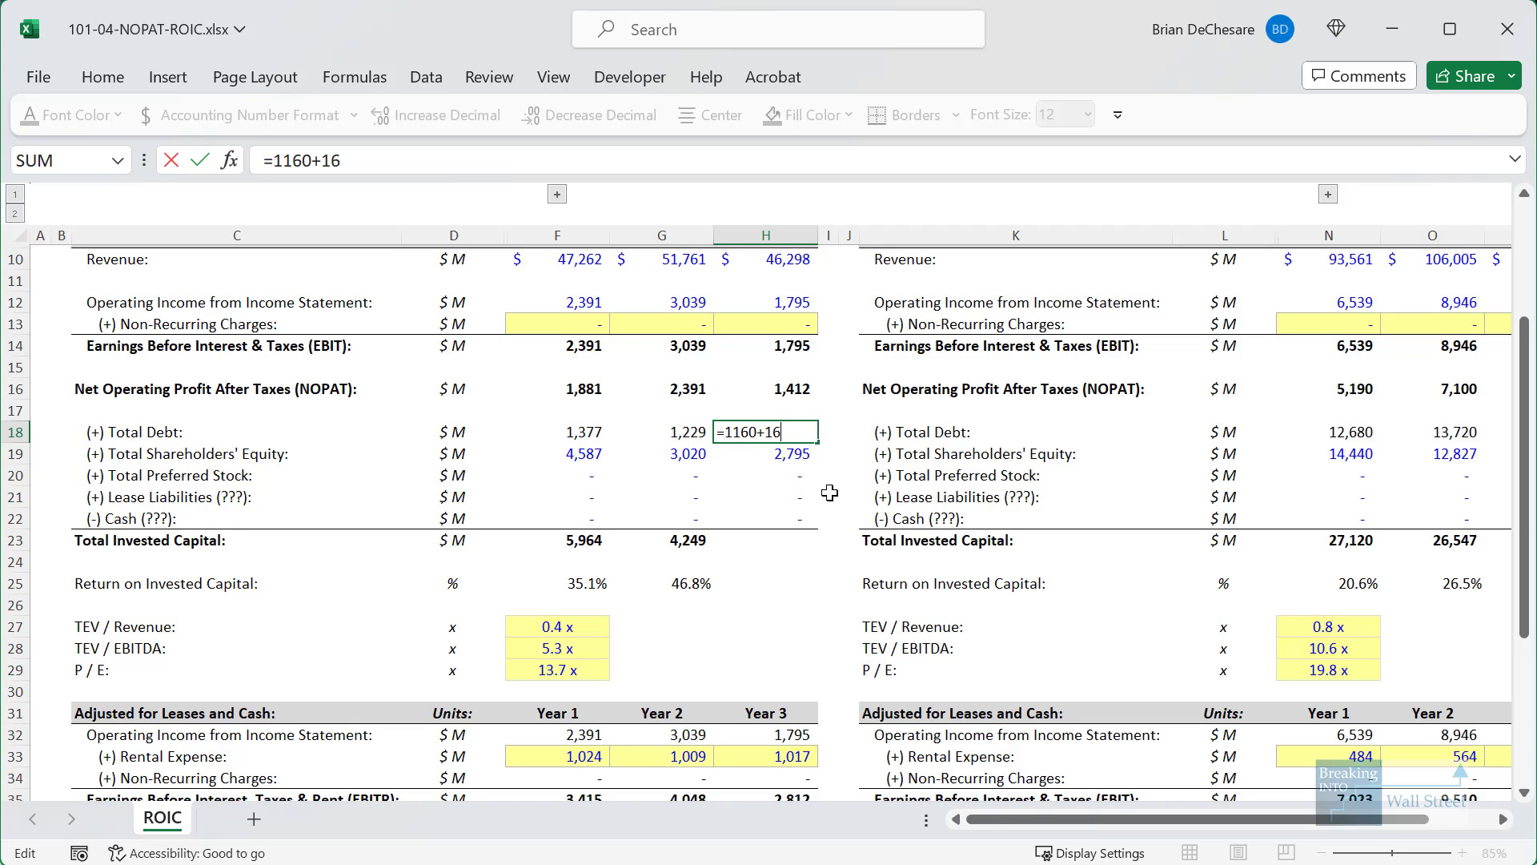
key(Return)
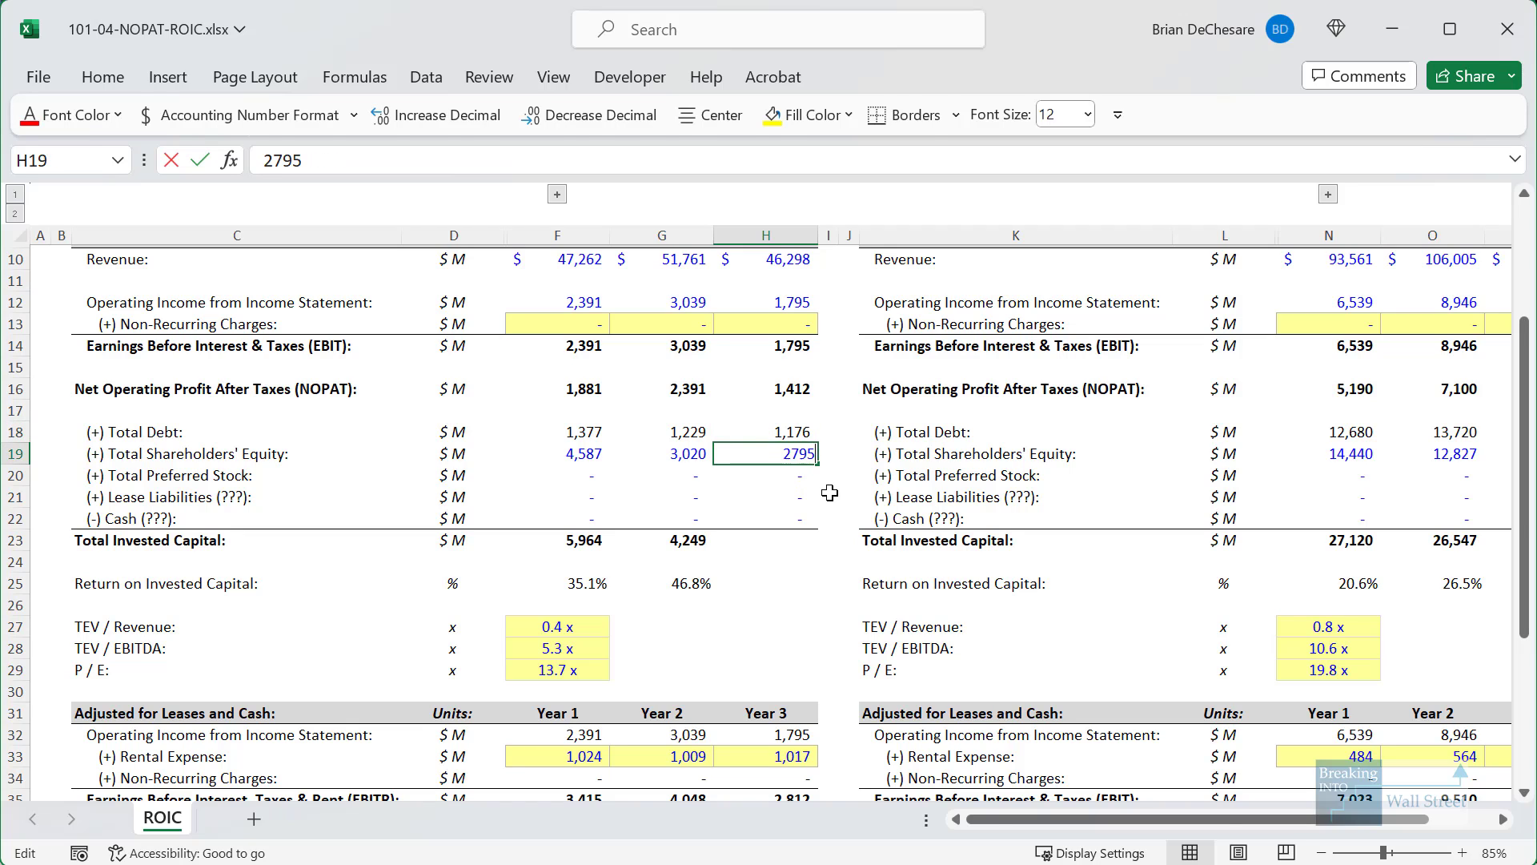
AutoSum the Year 3 debt, preferred, lease and cash rows into Total Invested Capital, giving 3,971.
key(Return)
key(shift+space)
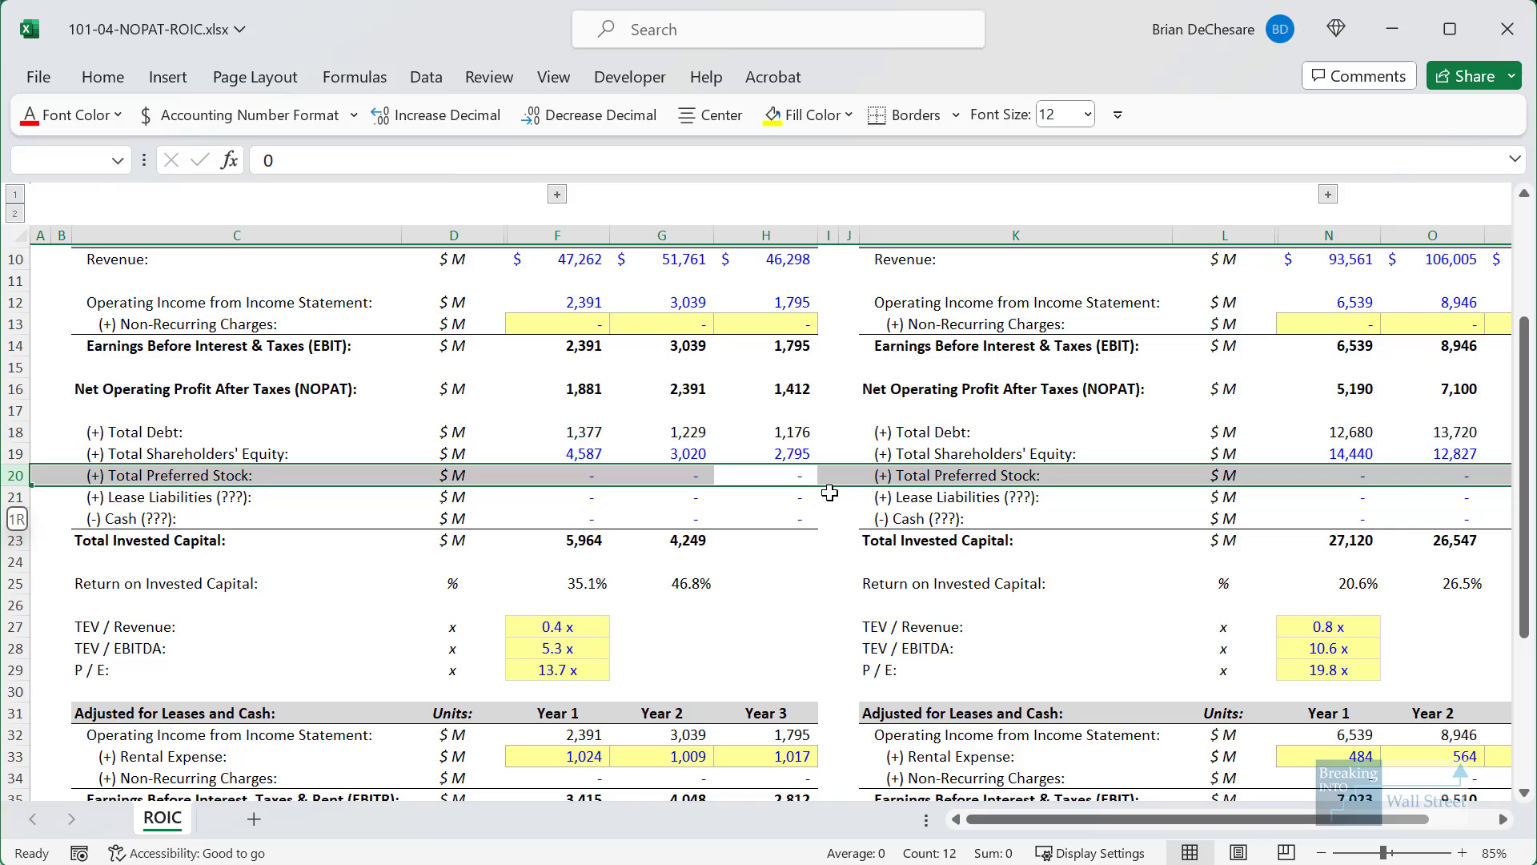
key(shift+Down)
key(shift+Down)
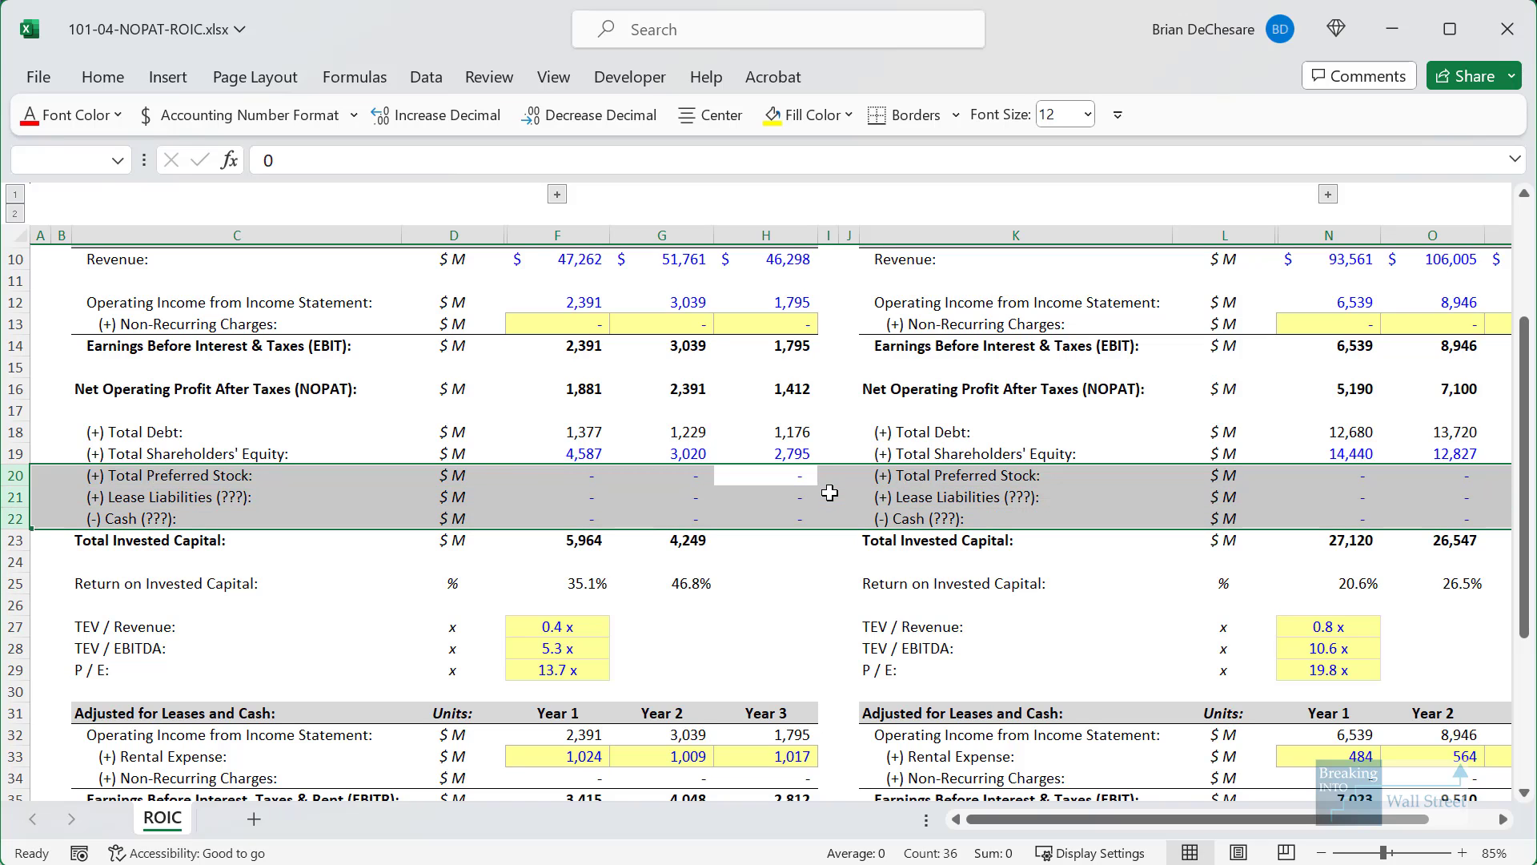
key(Down)
key(Down)
key(Down)
key(alt+equal)
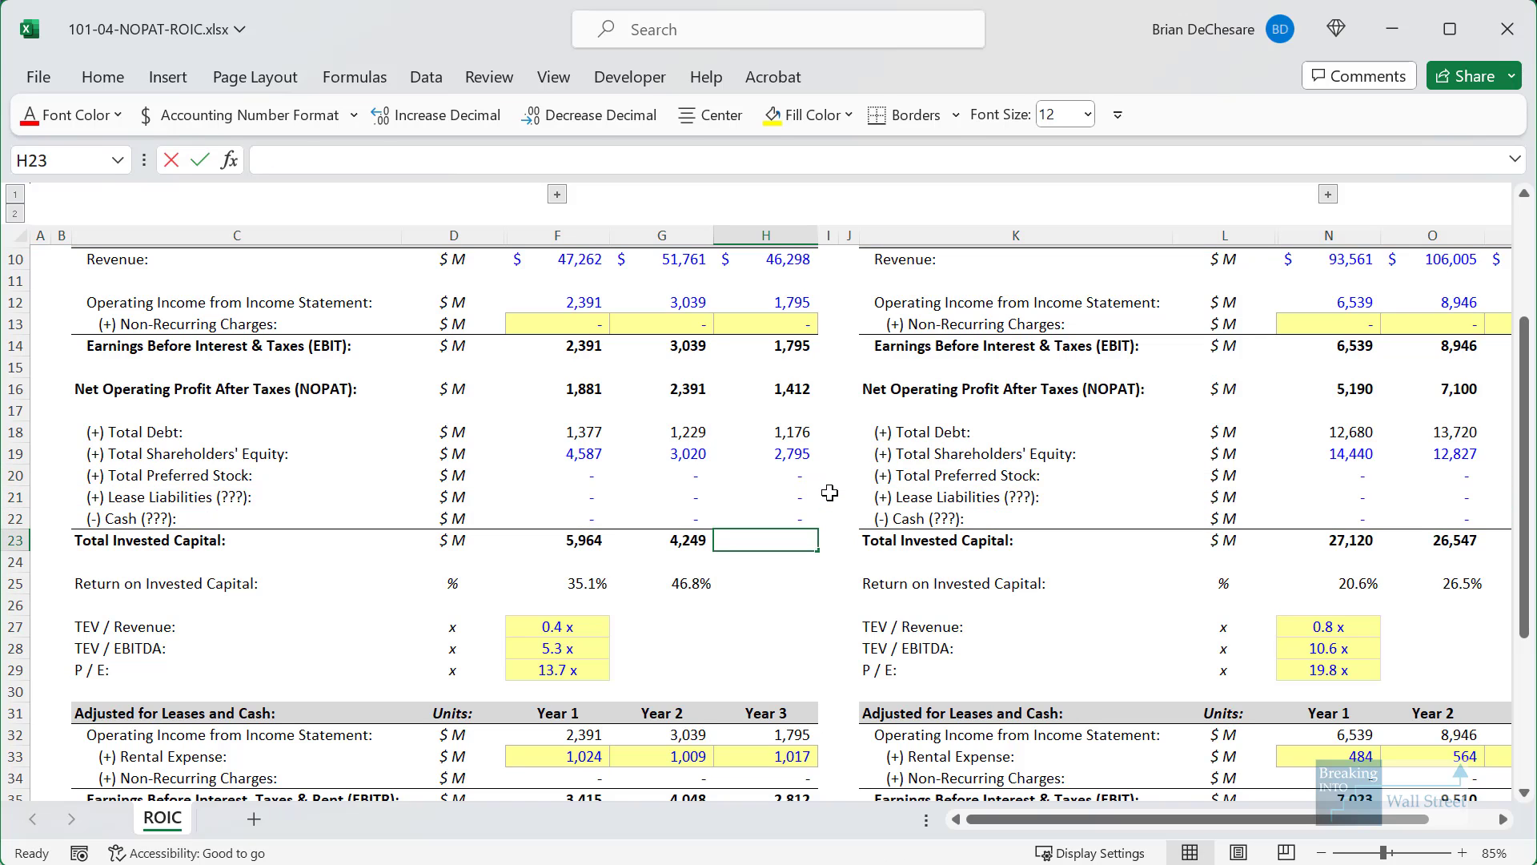
key(ctrl+Return)
Build =H16/AVERAGE(G23,H23) in H25 for Best Buy's Year 3 ROIC.
click(777, 583)
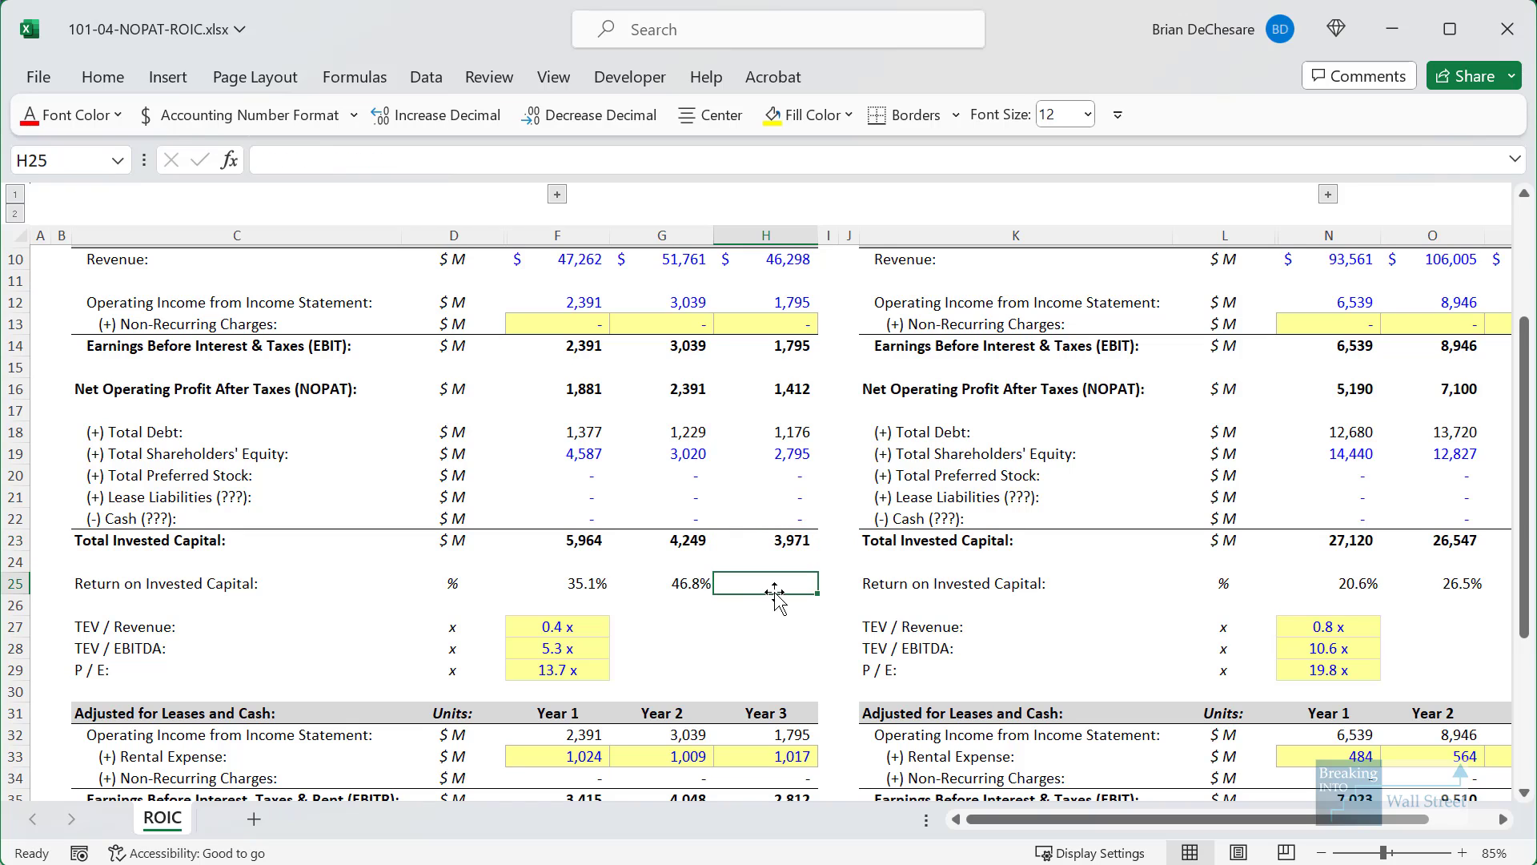
text(=)
key(ctrl+Up)
key(ctrl+Up)
key(ctrl+Up)
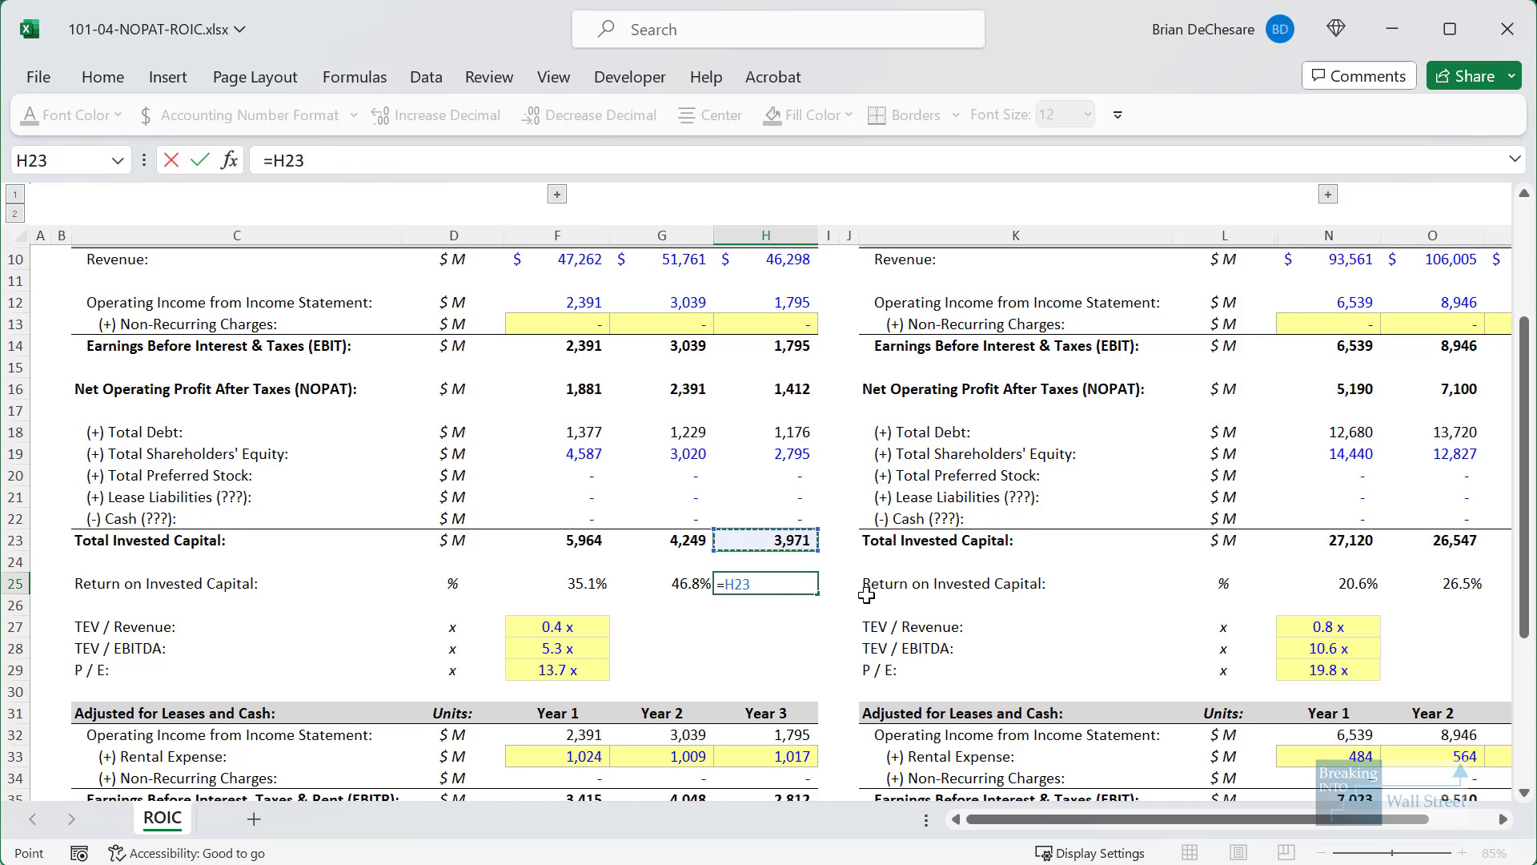
text(/av)
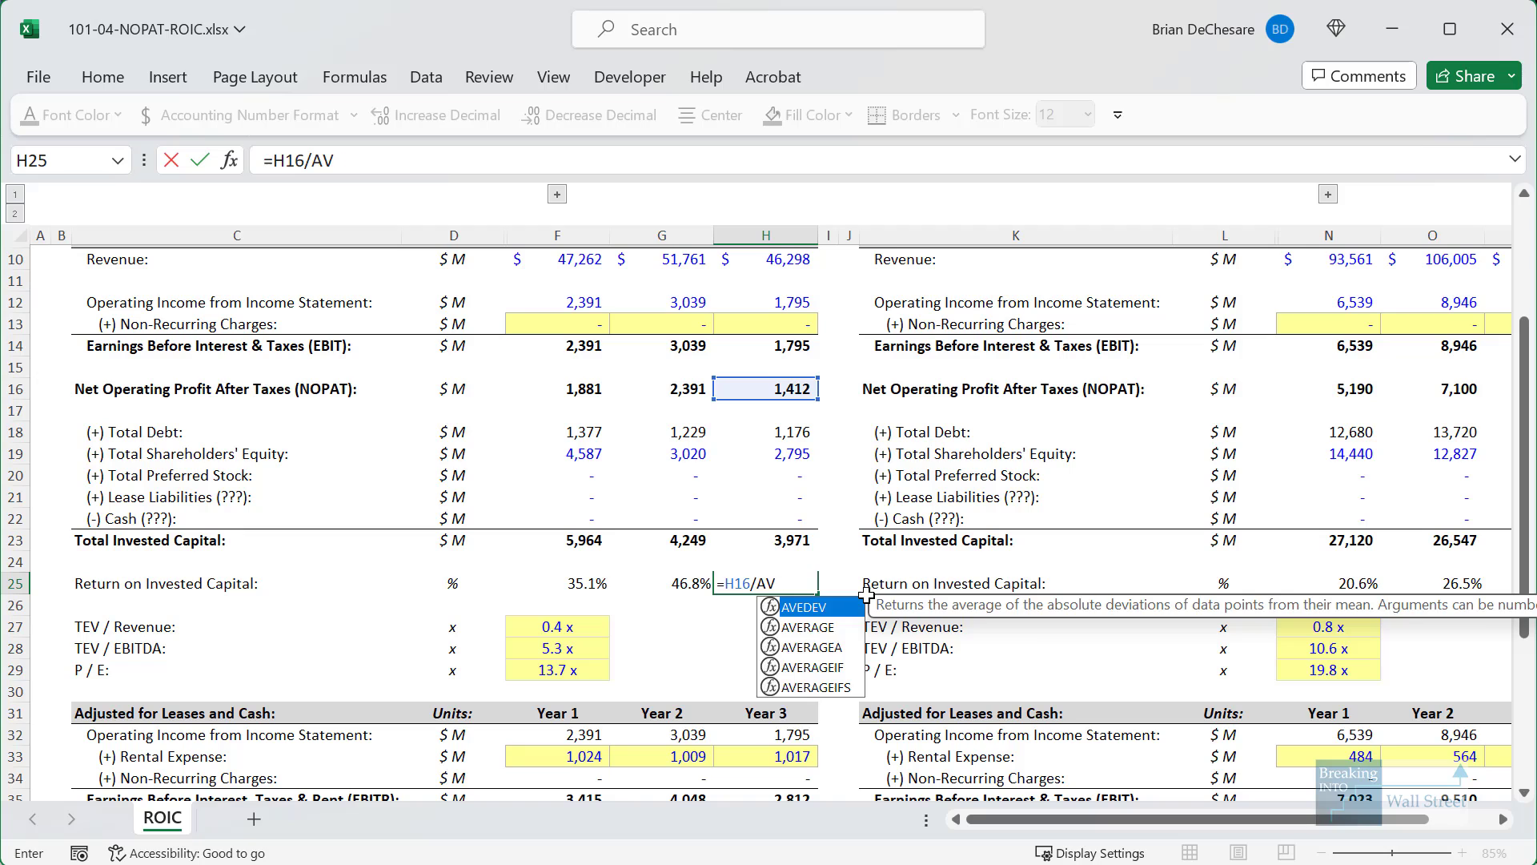
key(Tab)
key(Left)
key(Up)
key(Up)
text(,)
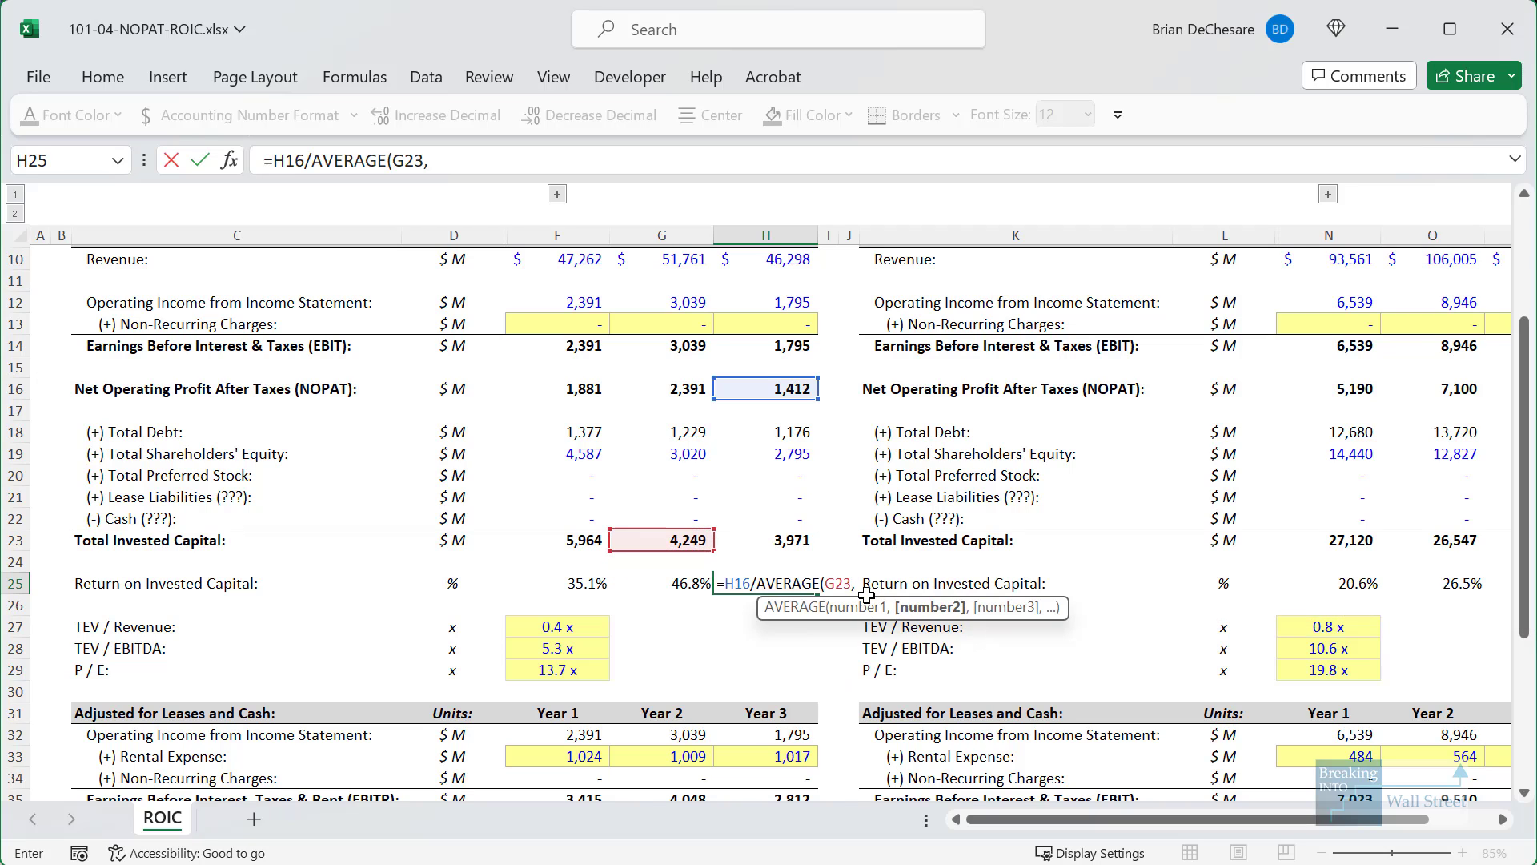
key(Up)
key(Up)
text())
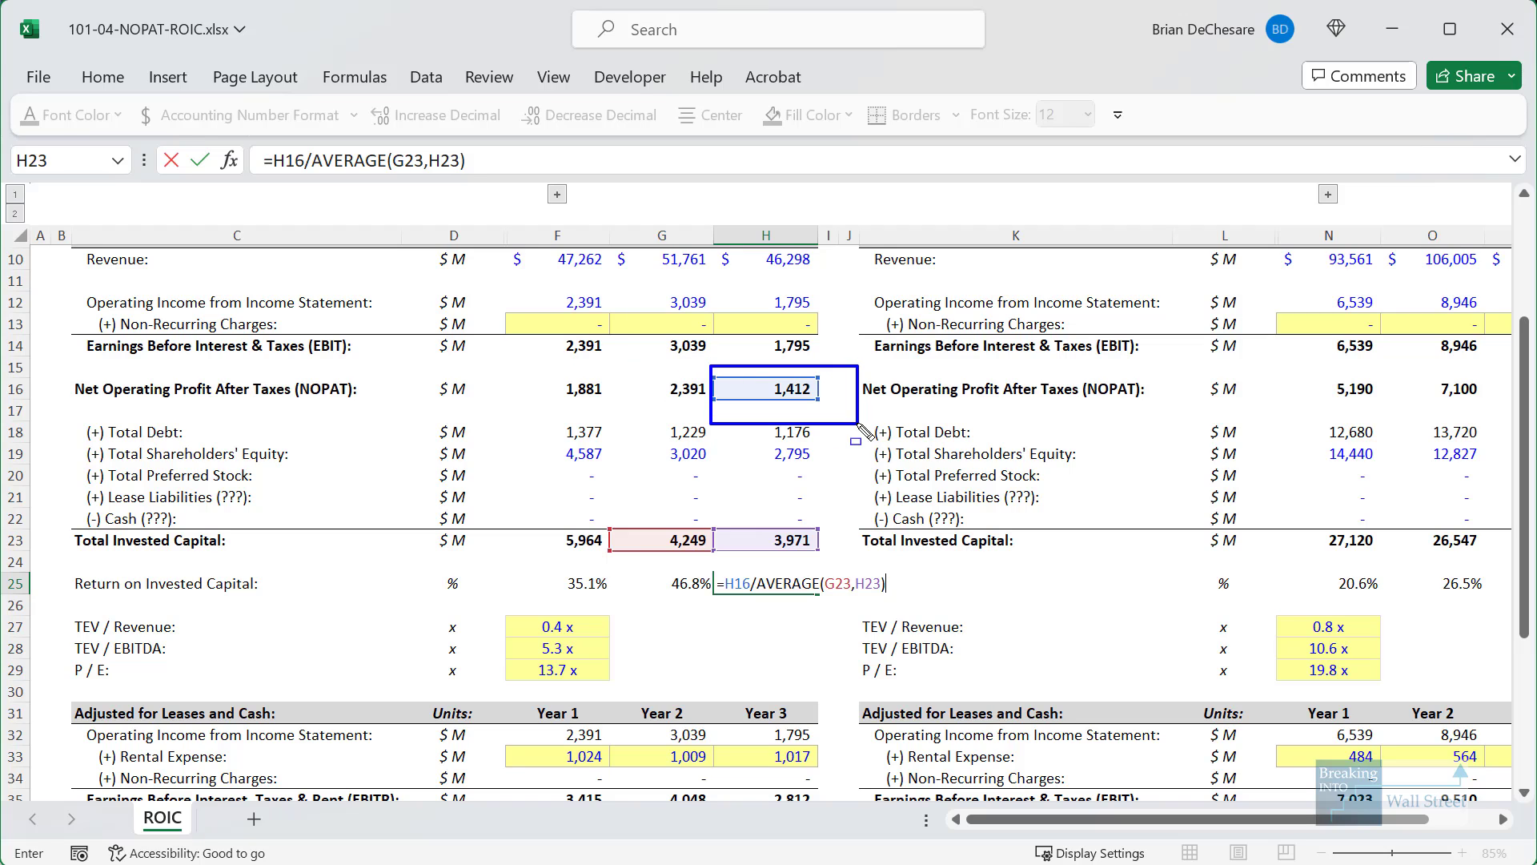
Commit the 34.4% Year 3 ROIC, highlighting the averaged capital and all three ROIC years.
mouse_move(585, 528)
mouse_down()
mouse_move(697, 552)
mouse_move(857, 554)
mouse_up()
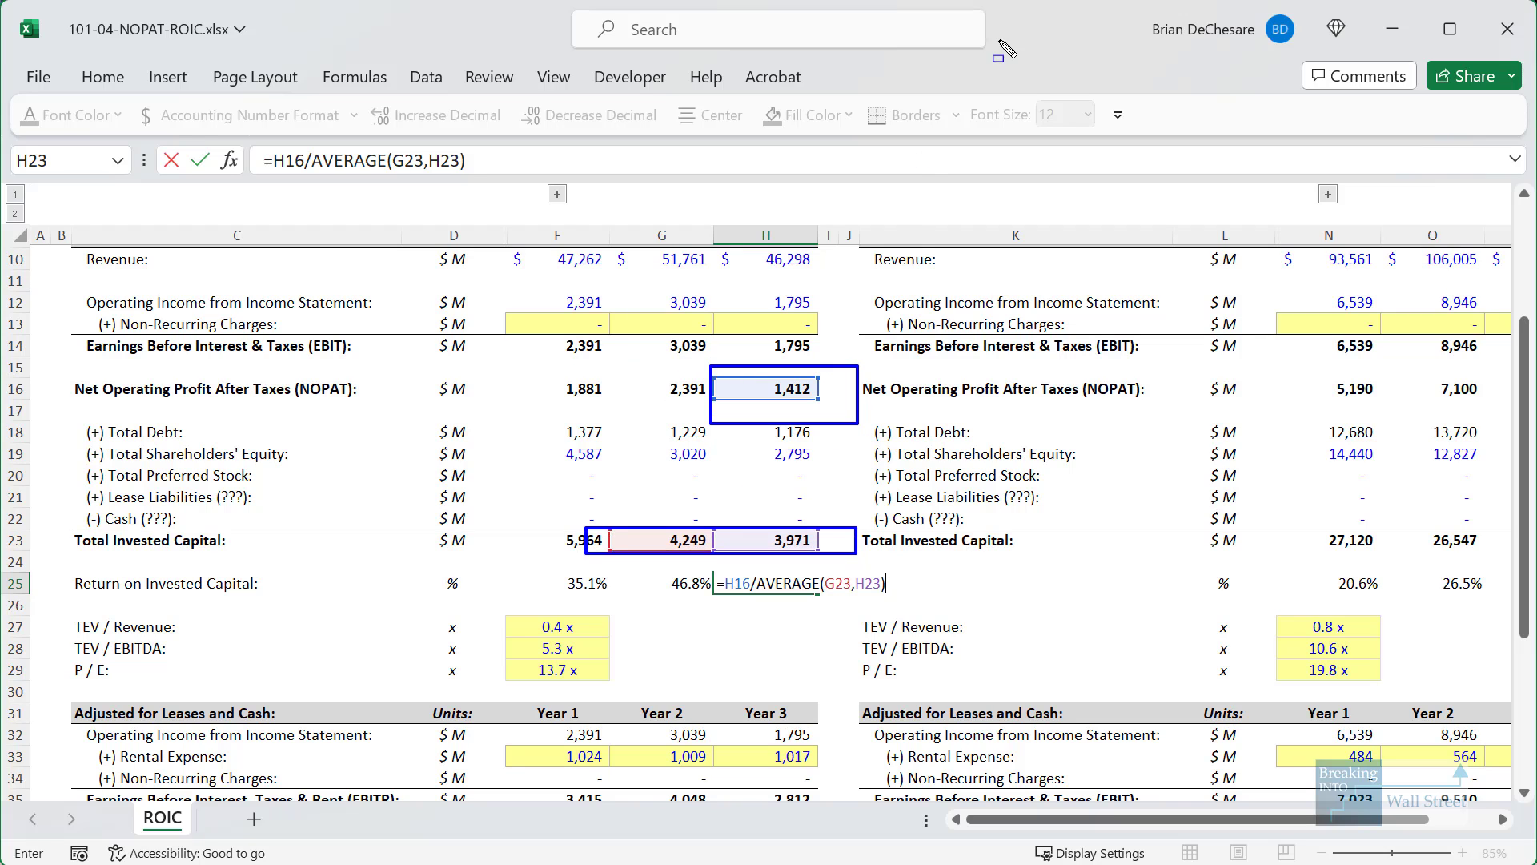
key(ctrl+Return)
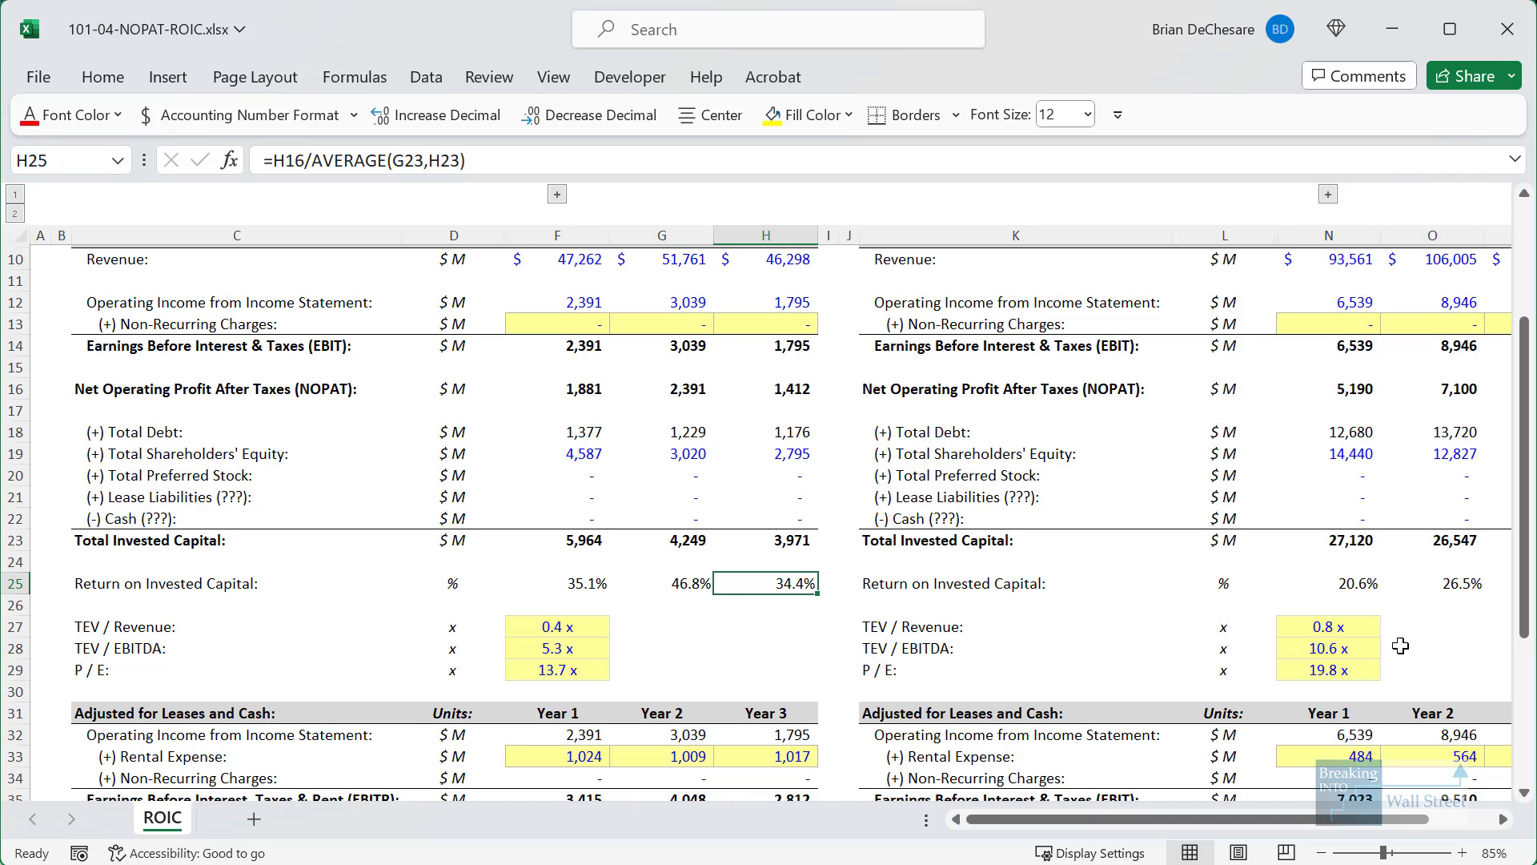
drag(530, 567, 875, 598)
key(Escape)
click(1433, 648)
scroll(963, 585, right, 3)
drag(956, 567, 1284, 620)
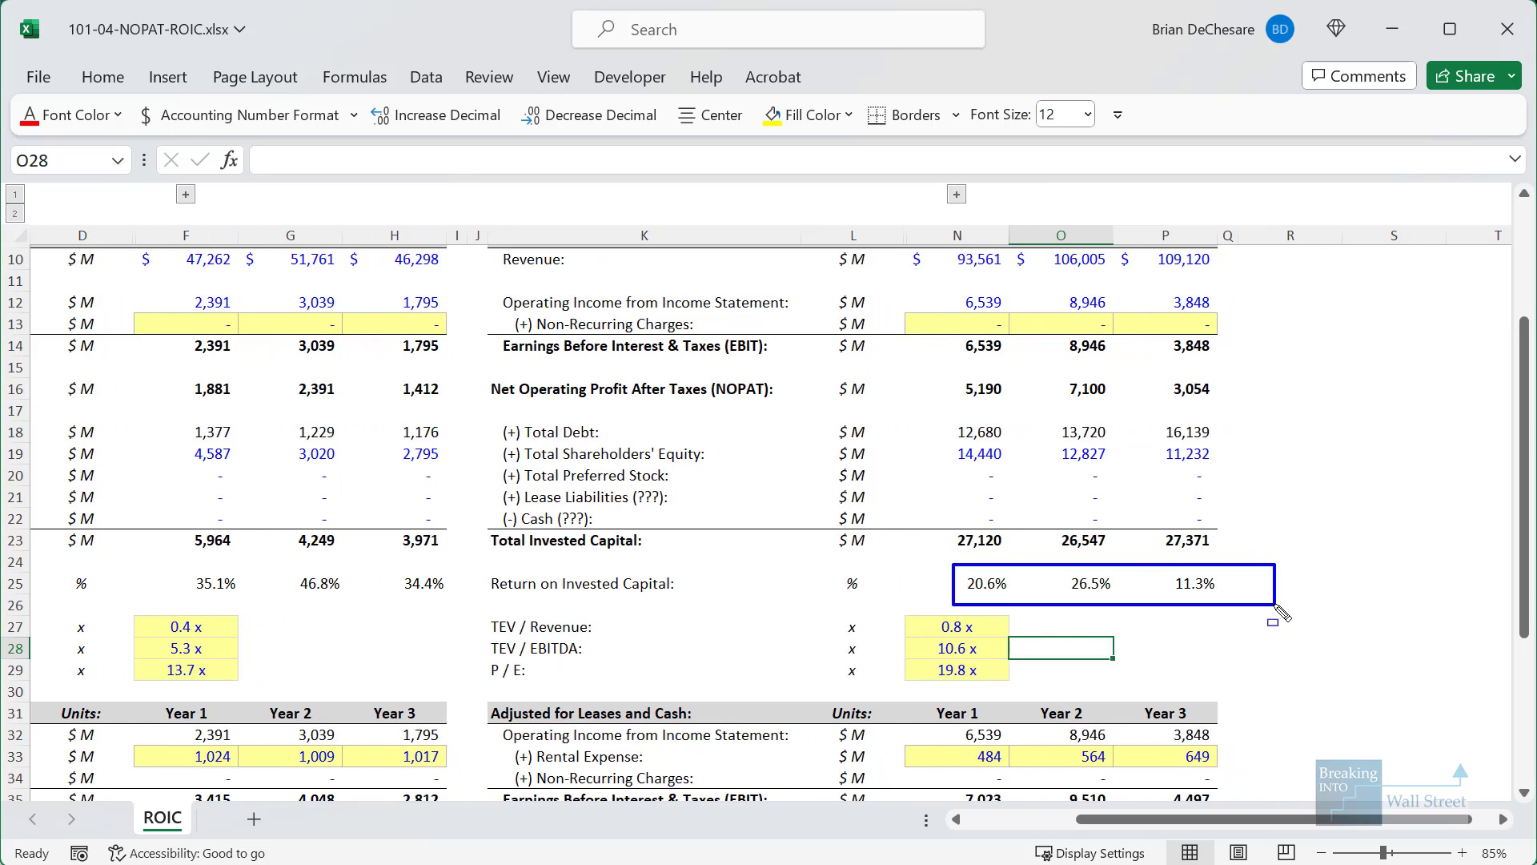
key(Escape)
drag(1141, 819, 1030, 819)
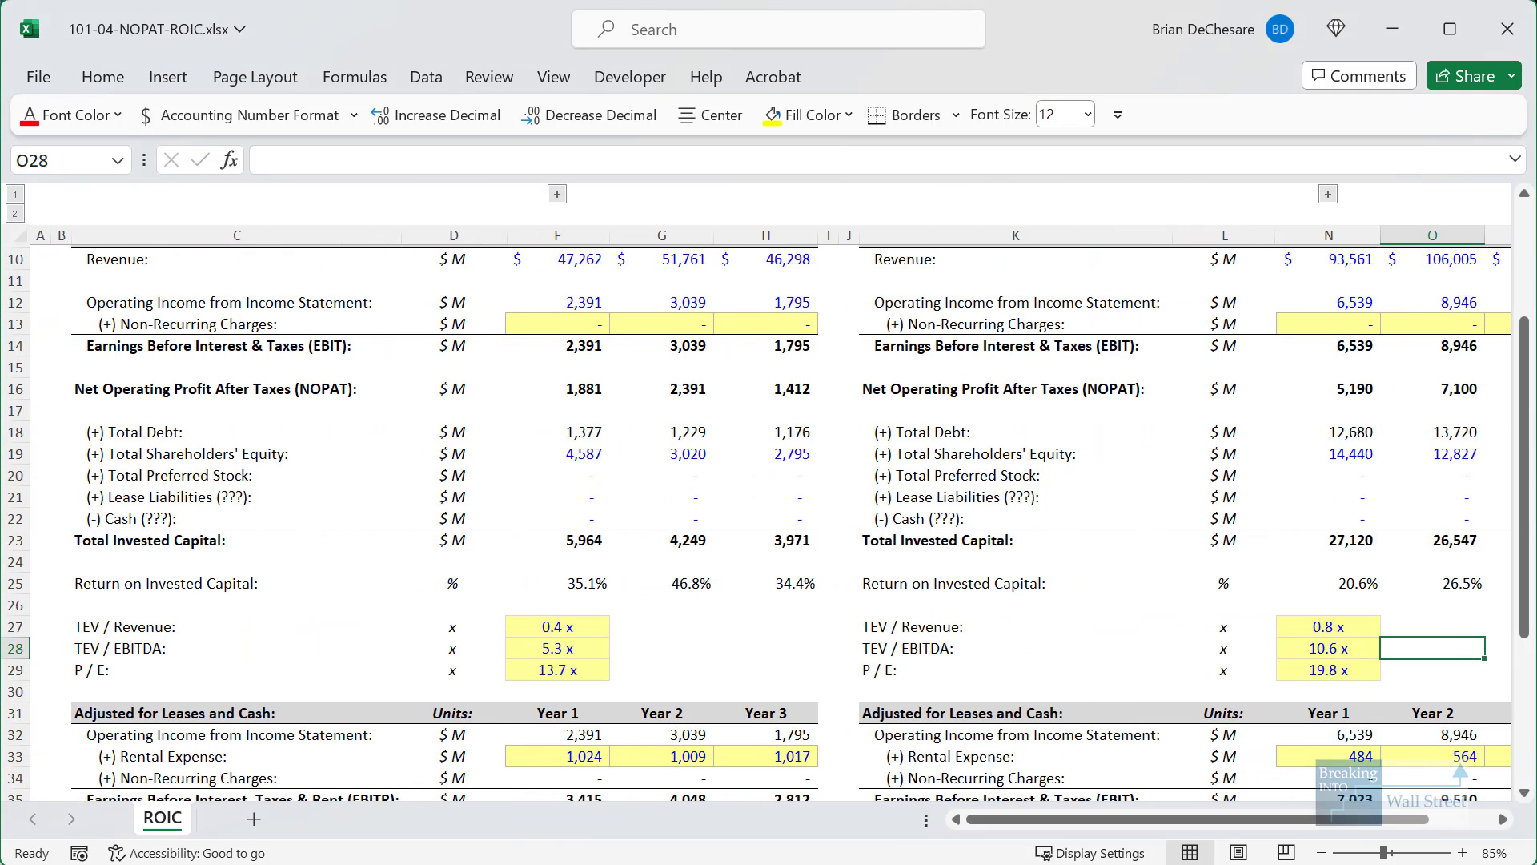
click(723, 693)
scroll(722, 696, up, 2)
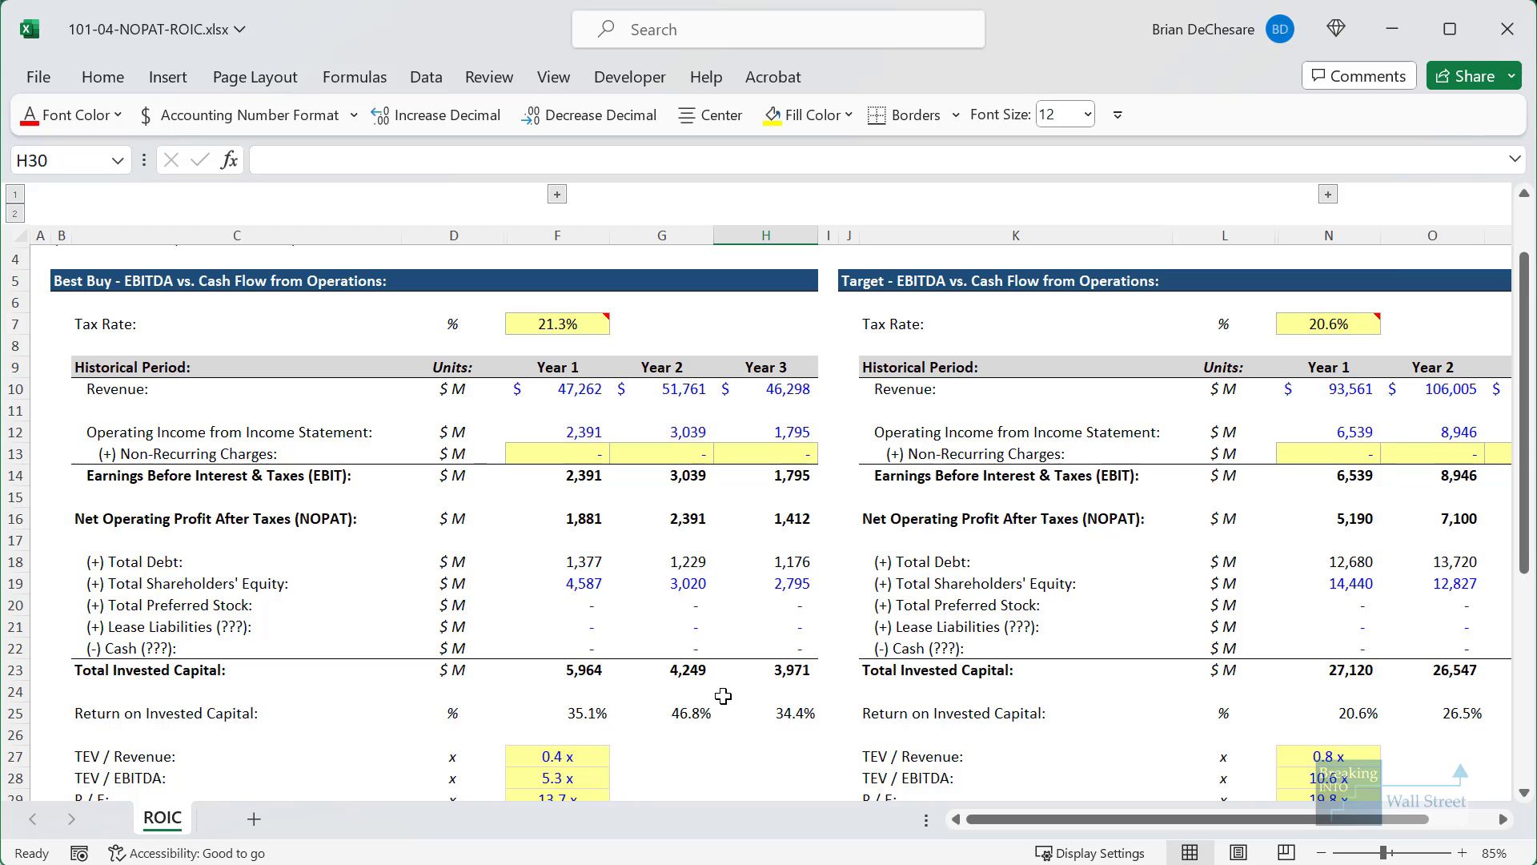
scroll(722, 696, down, 3)
drag(501, 534, 629, 633)
drag(1238, 526, 1455, 635)
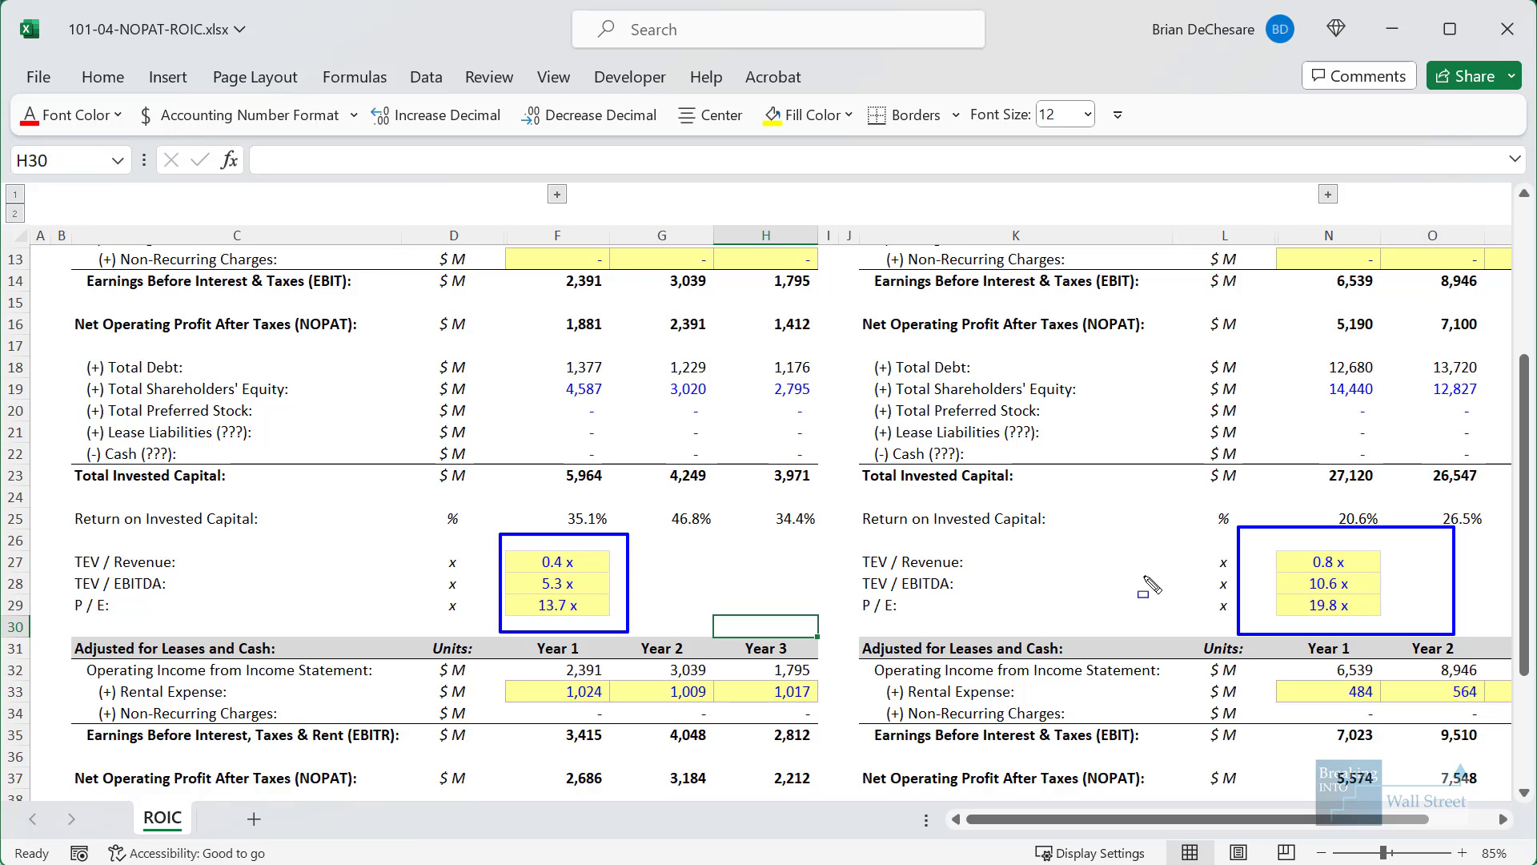
key(Escape)
scroll(922, 548, up, 3)
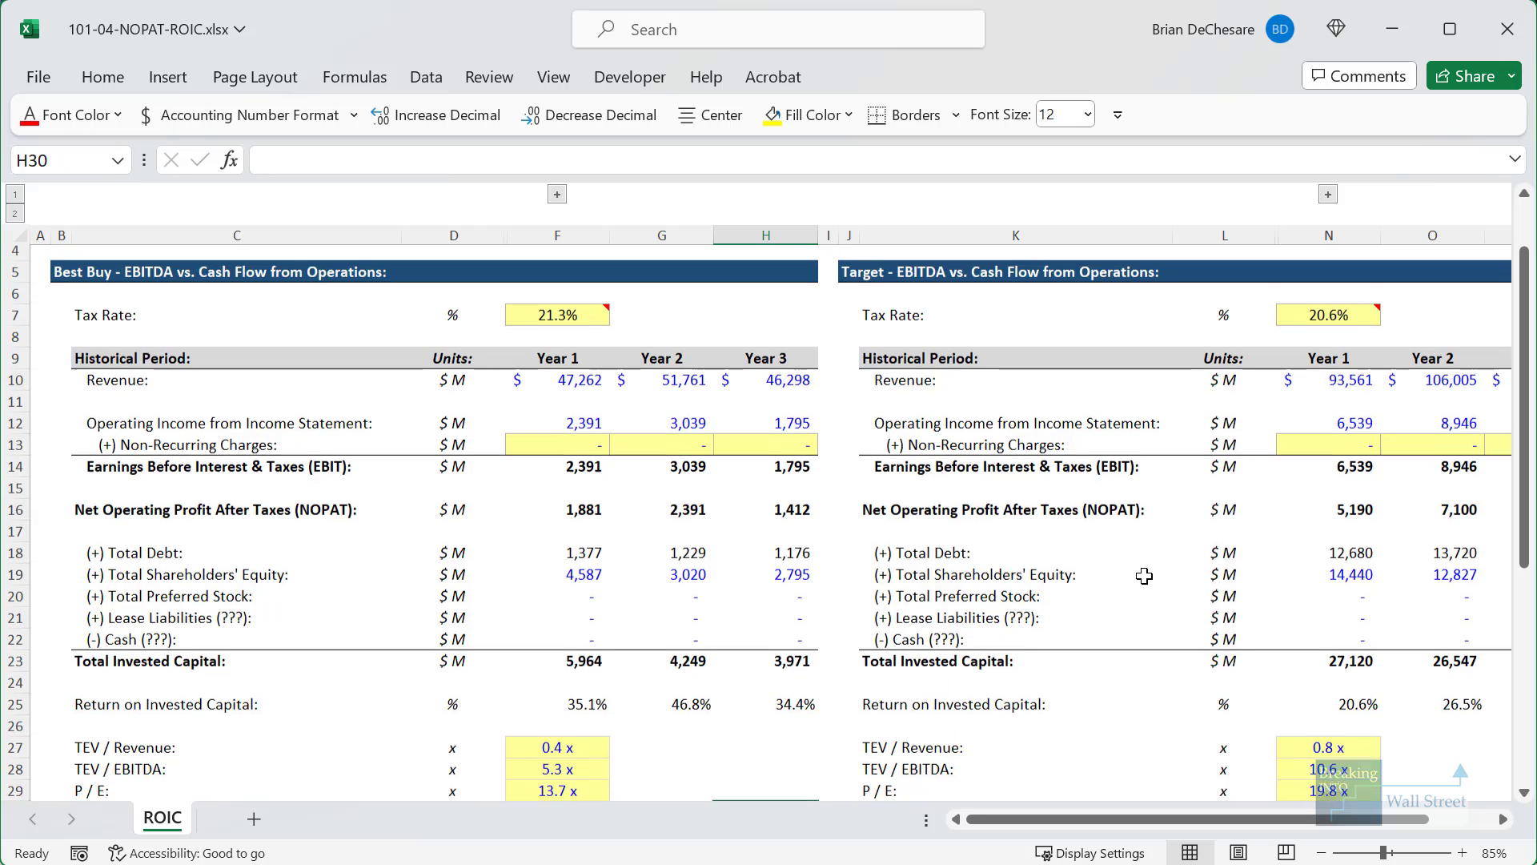
click(63, 280)
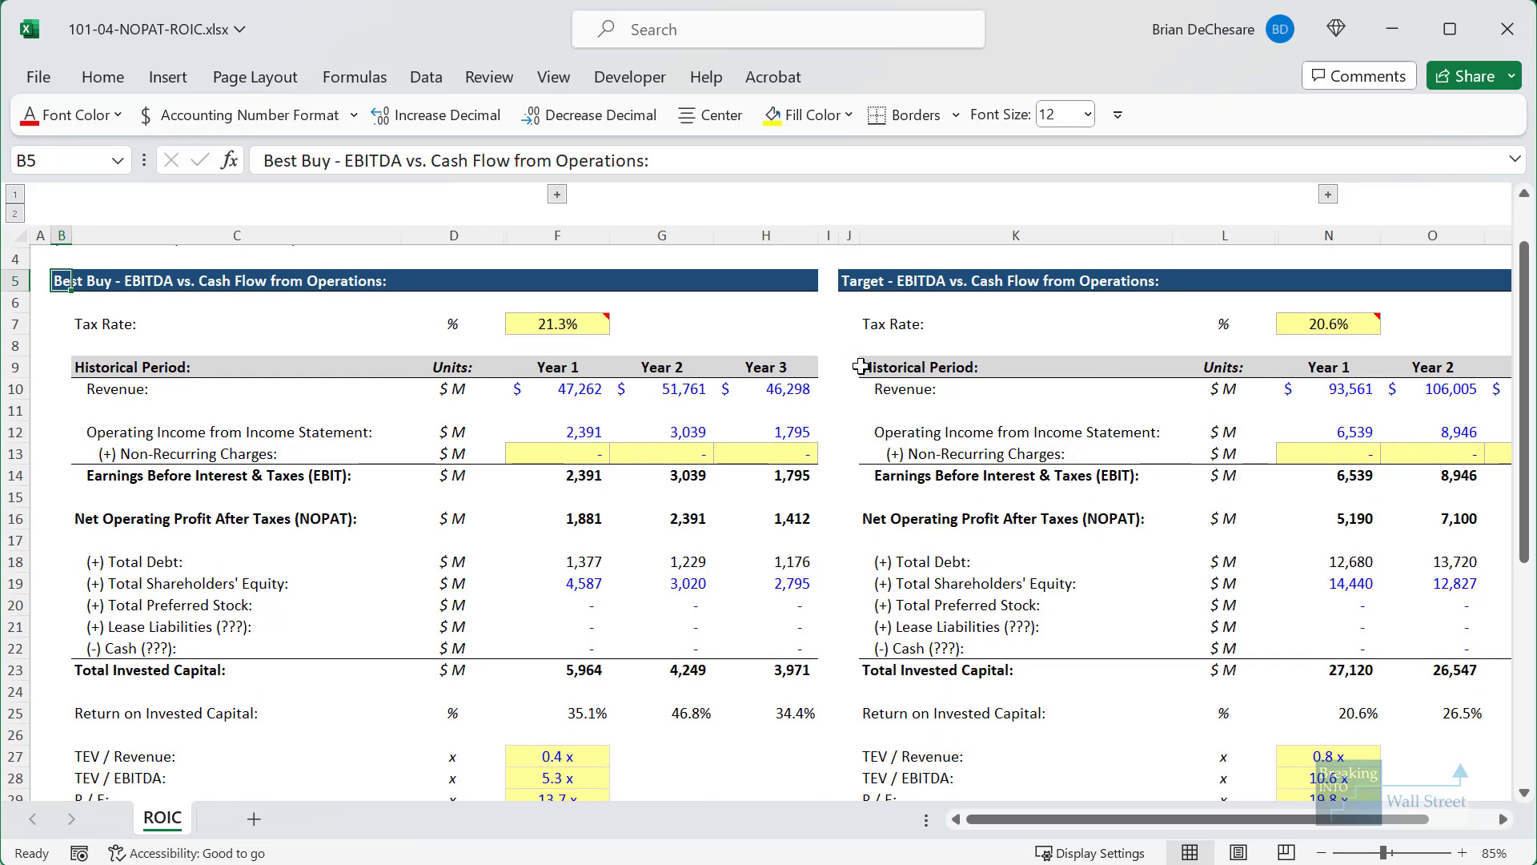
click(866, 282)
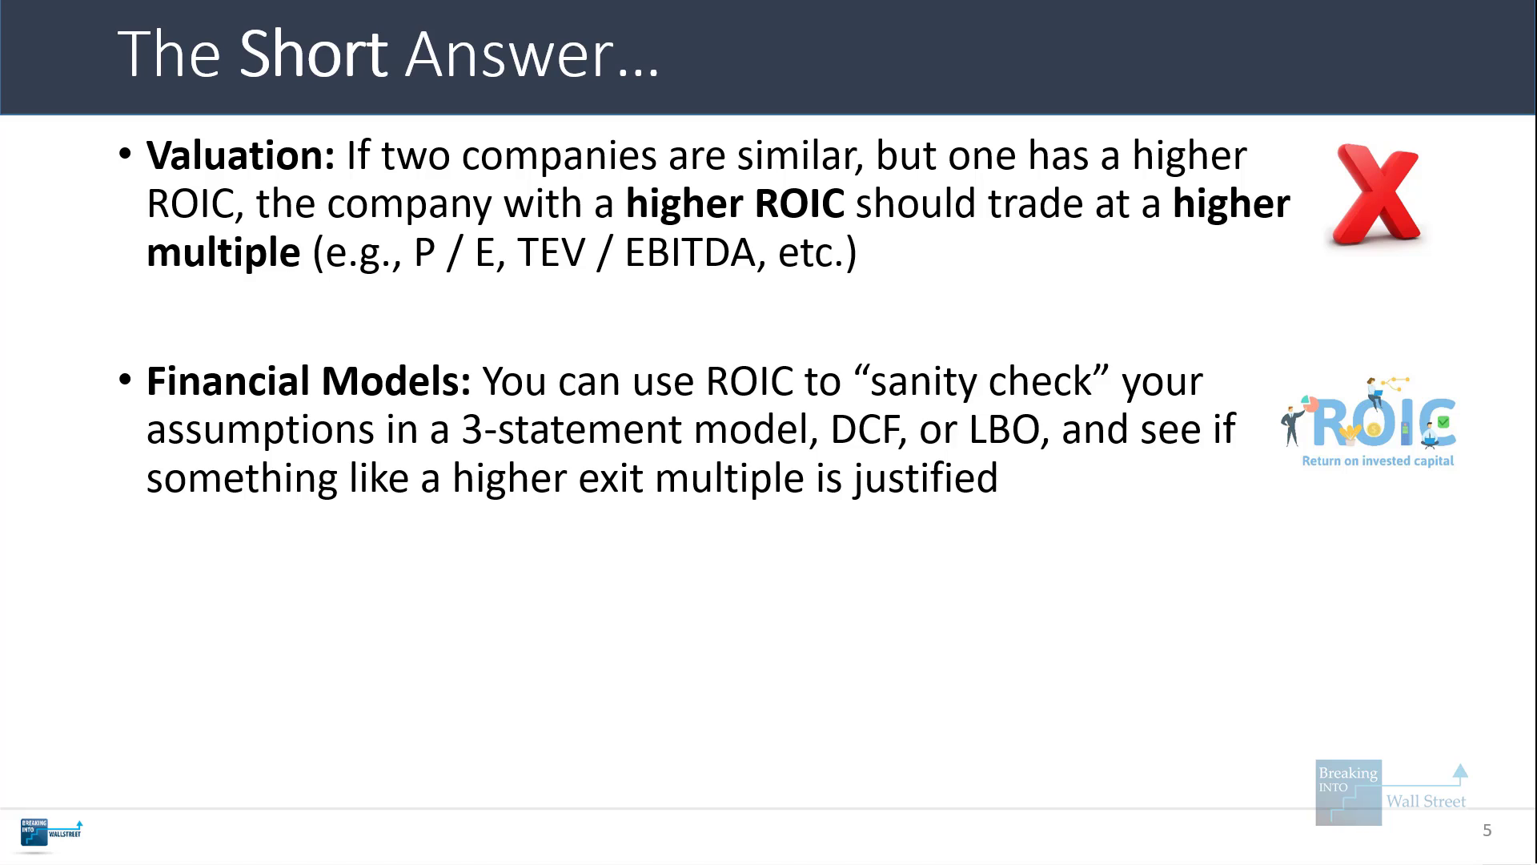
Switch to the LBO model workbook and highlight the EBITDA purchase and exit multiples.
click(571, 842)
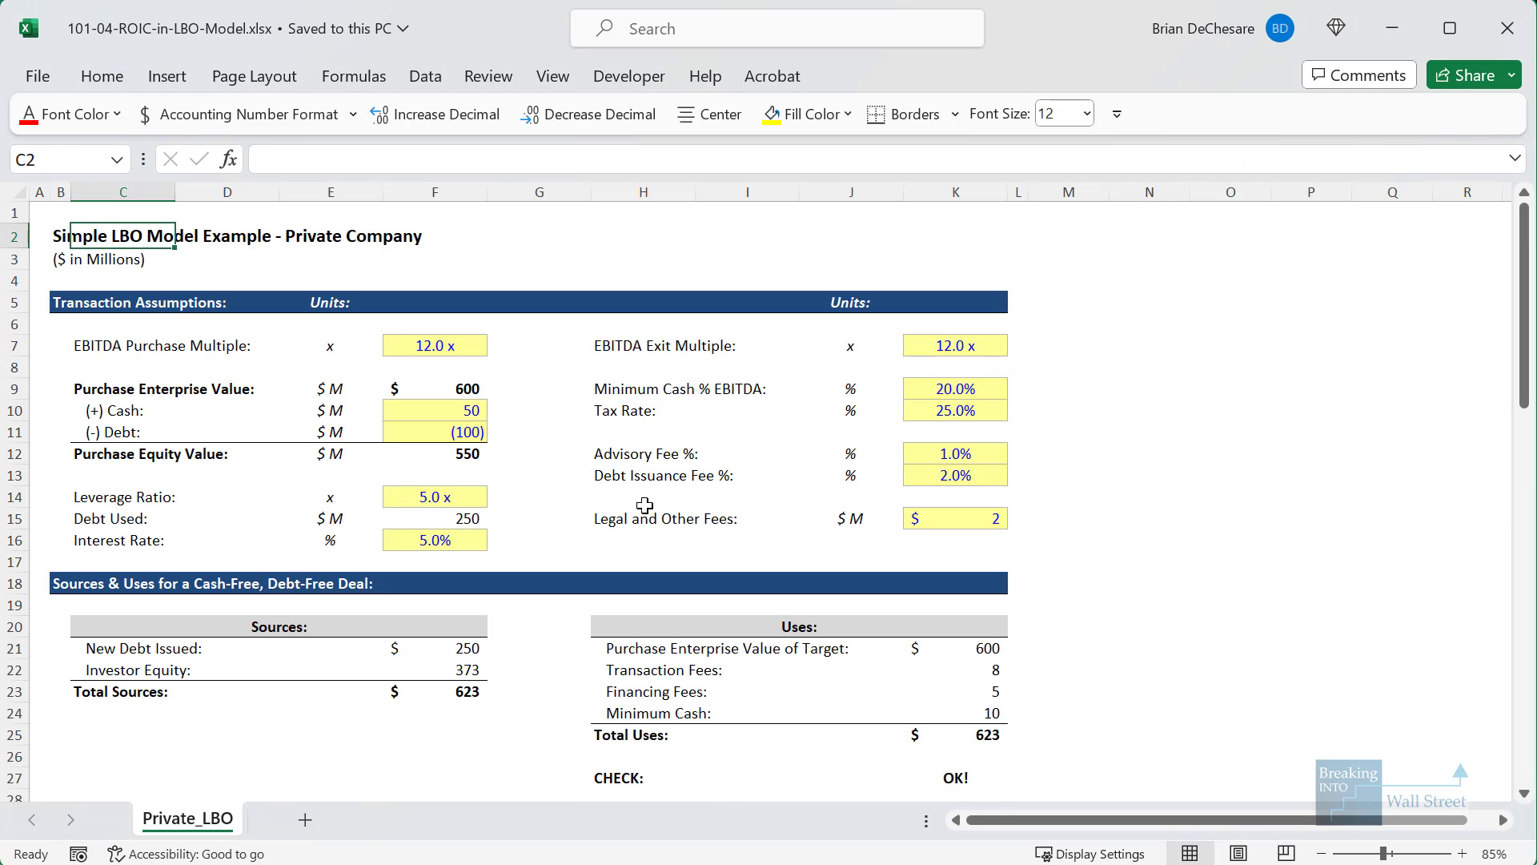
click(644, 497)
drag(55, 322, 1033, 365)
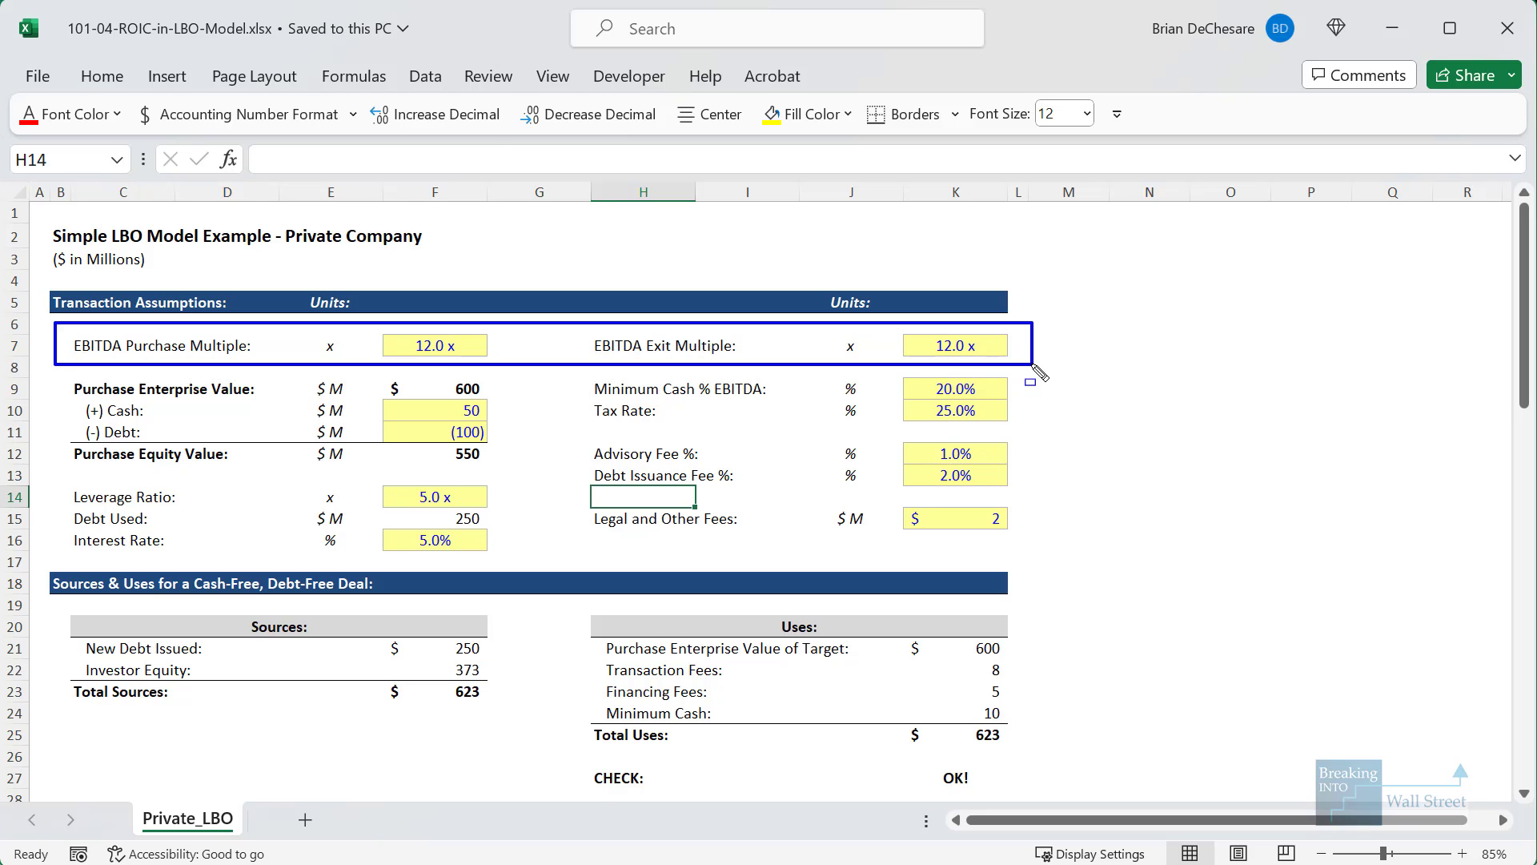
Scroll down and highlight the LBO's Return on Invested Capital row, rising from 4% to 9%.
scroll(919, 490, down, 12)
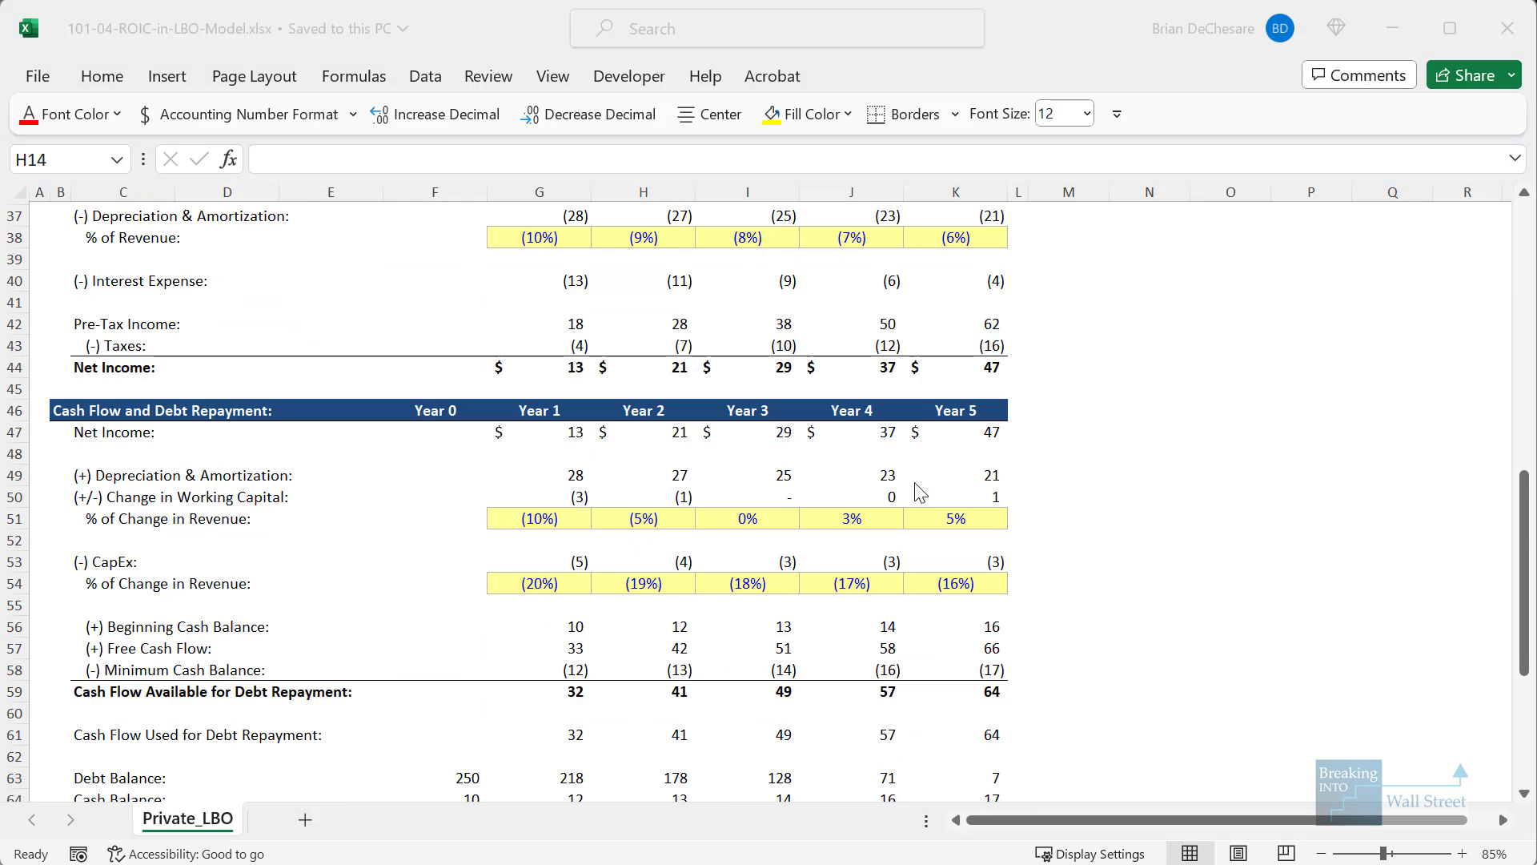
scroll(919, 491, down, 7)
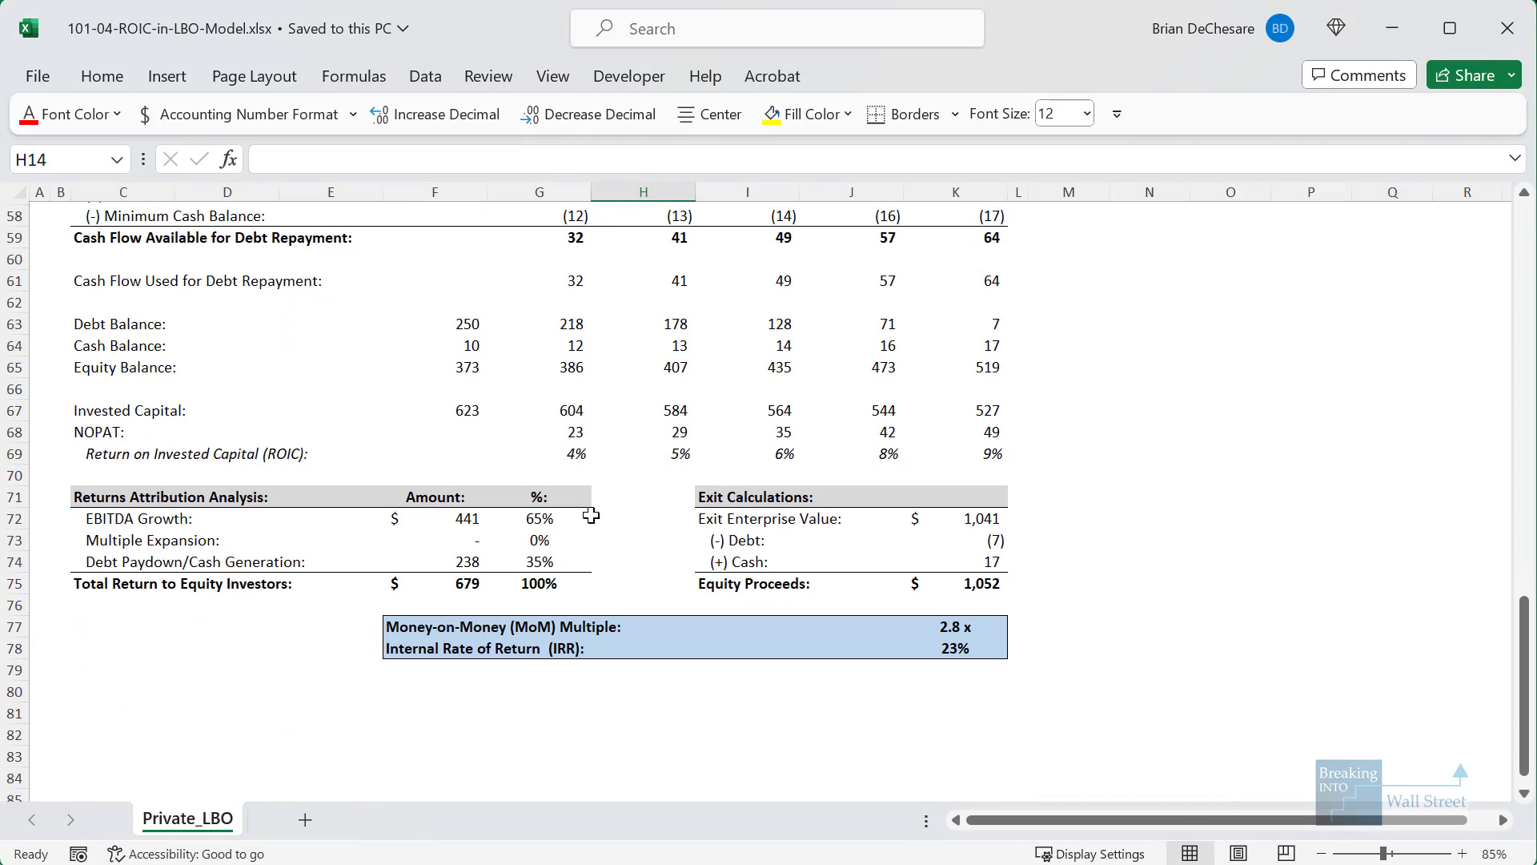
drag(549, 435, 1085, 469)
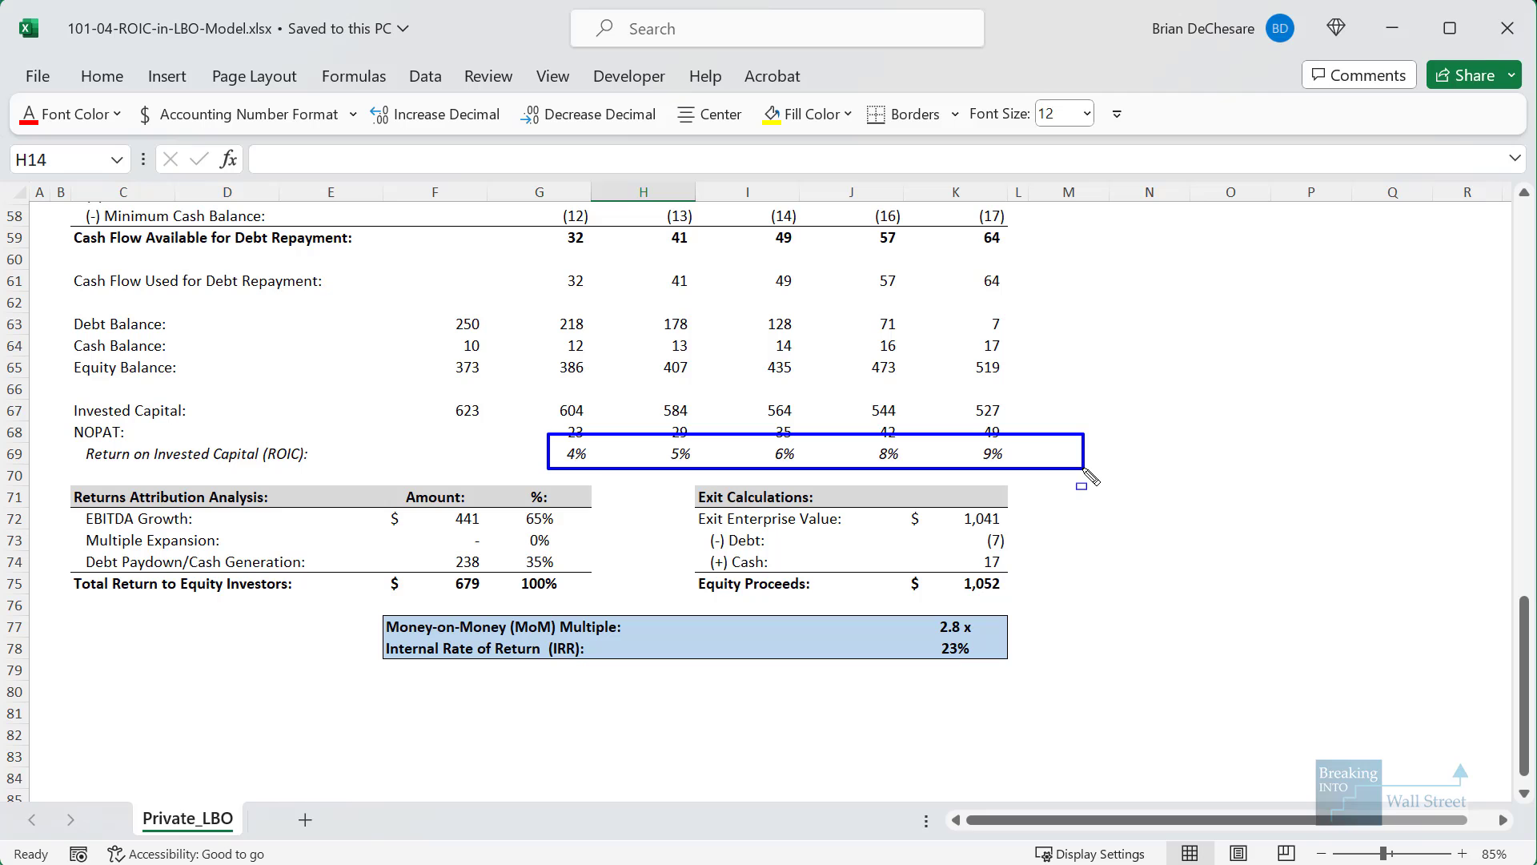
key(Escape)
click(1066, 503)
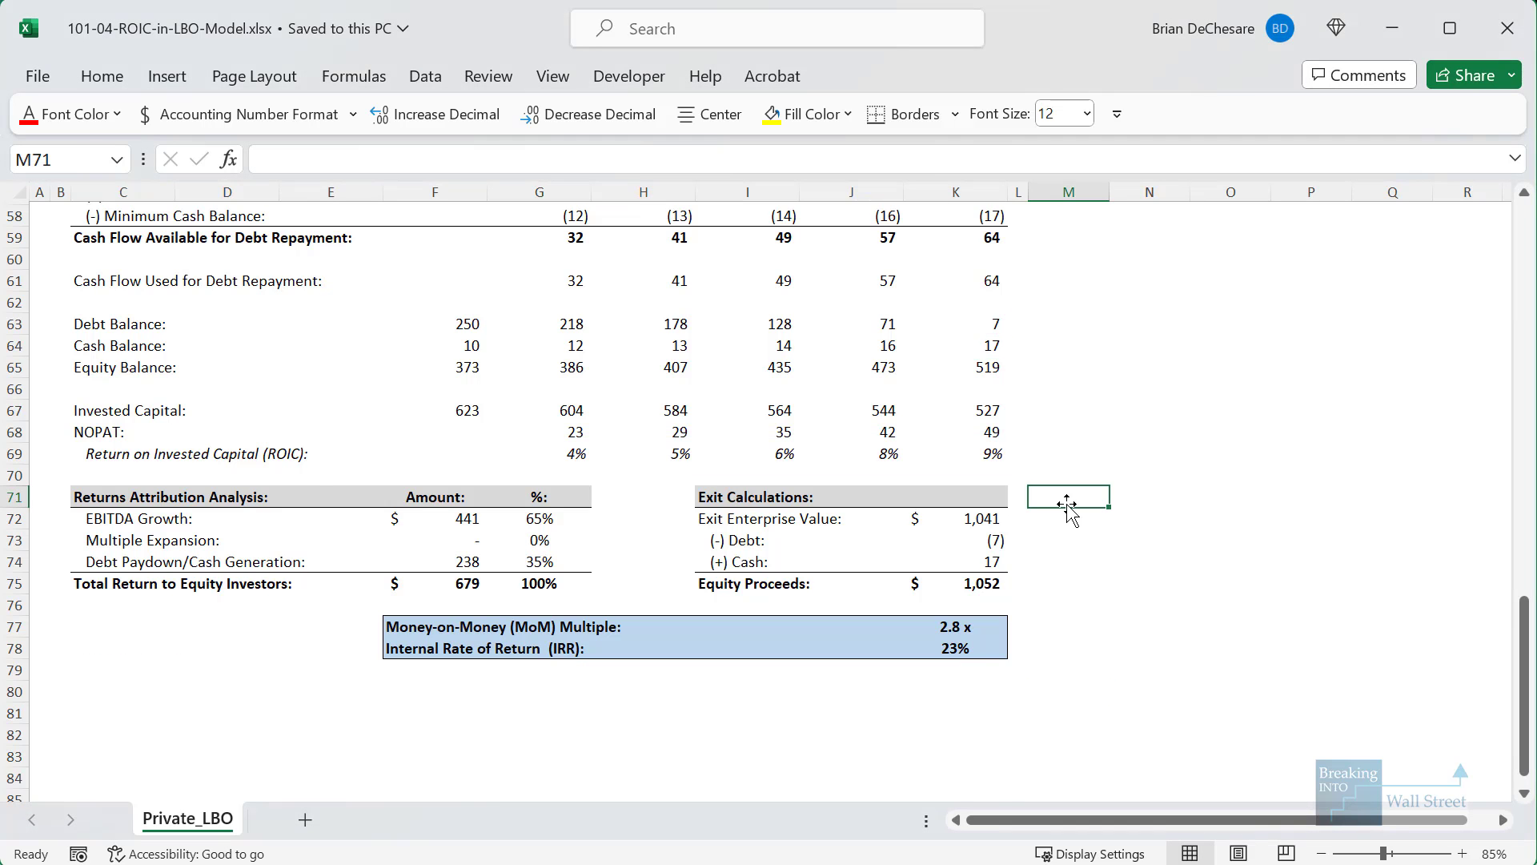
Scroll back up, highlighting the Year 1–5 revenue growth rates and EBITDA Exit Multiple row.
scroll(1066, 503, up, 12)
mouse_move(485, 392)
mouse_down()
mouse_move(901, 414)
mouse_move(1039, 440)
mouse_up()
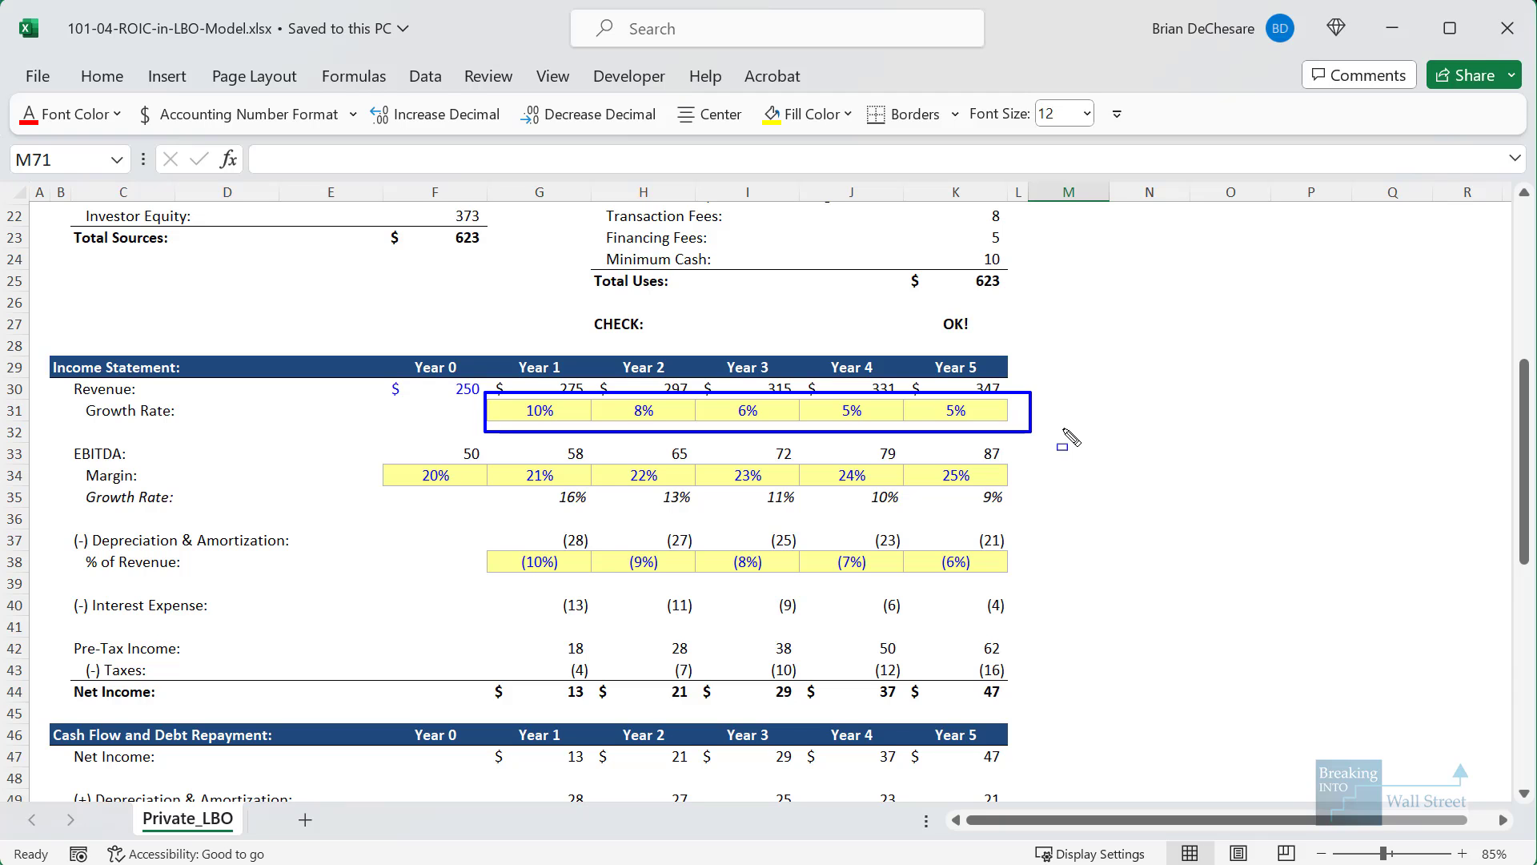
scroll(1064, 431, up, 7)
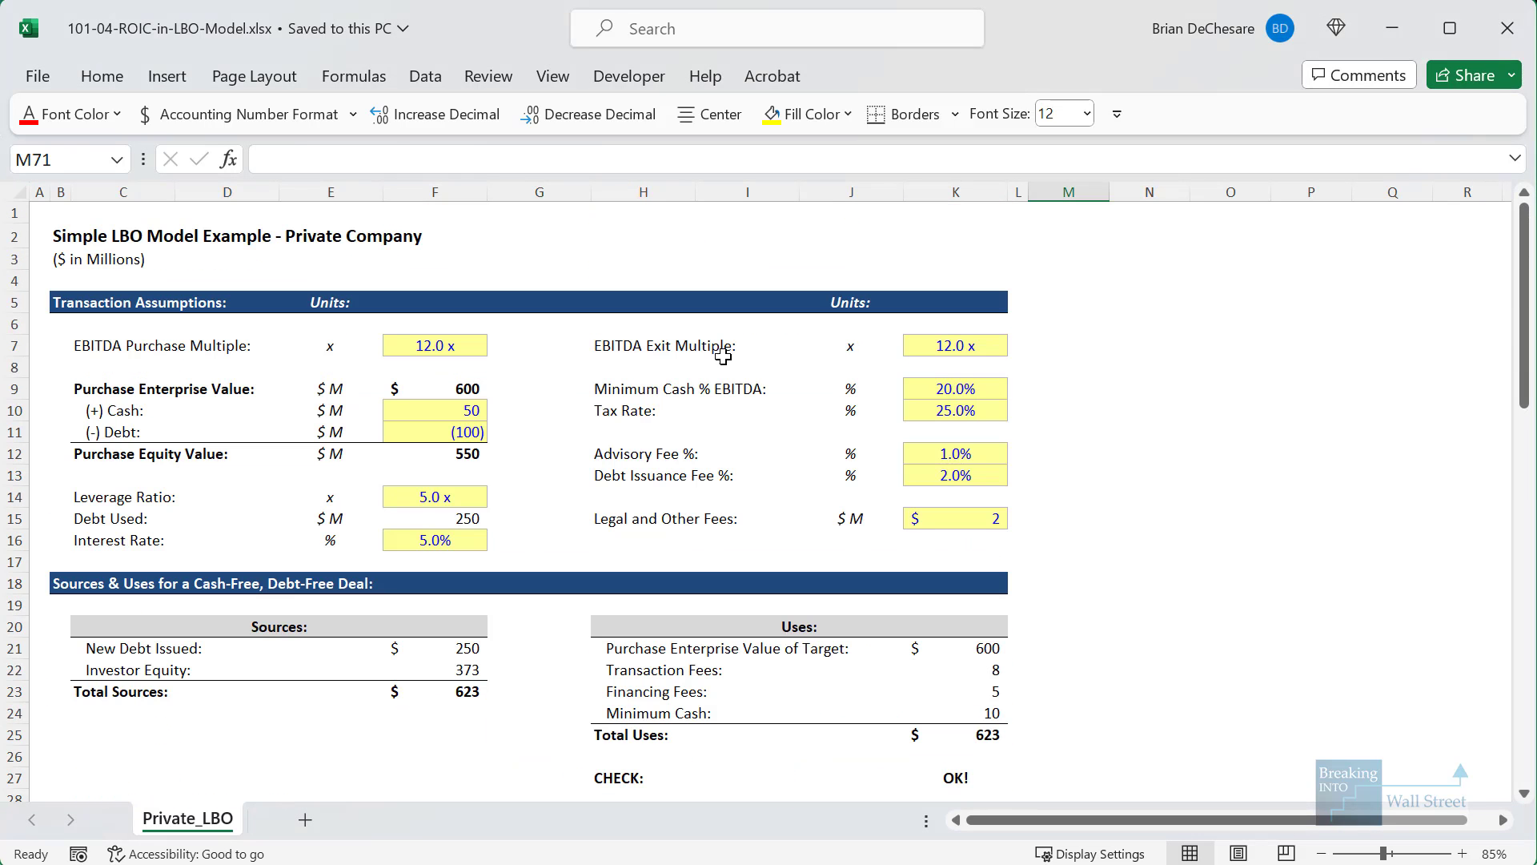
drag(574, 330, 1043, 363)
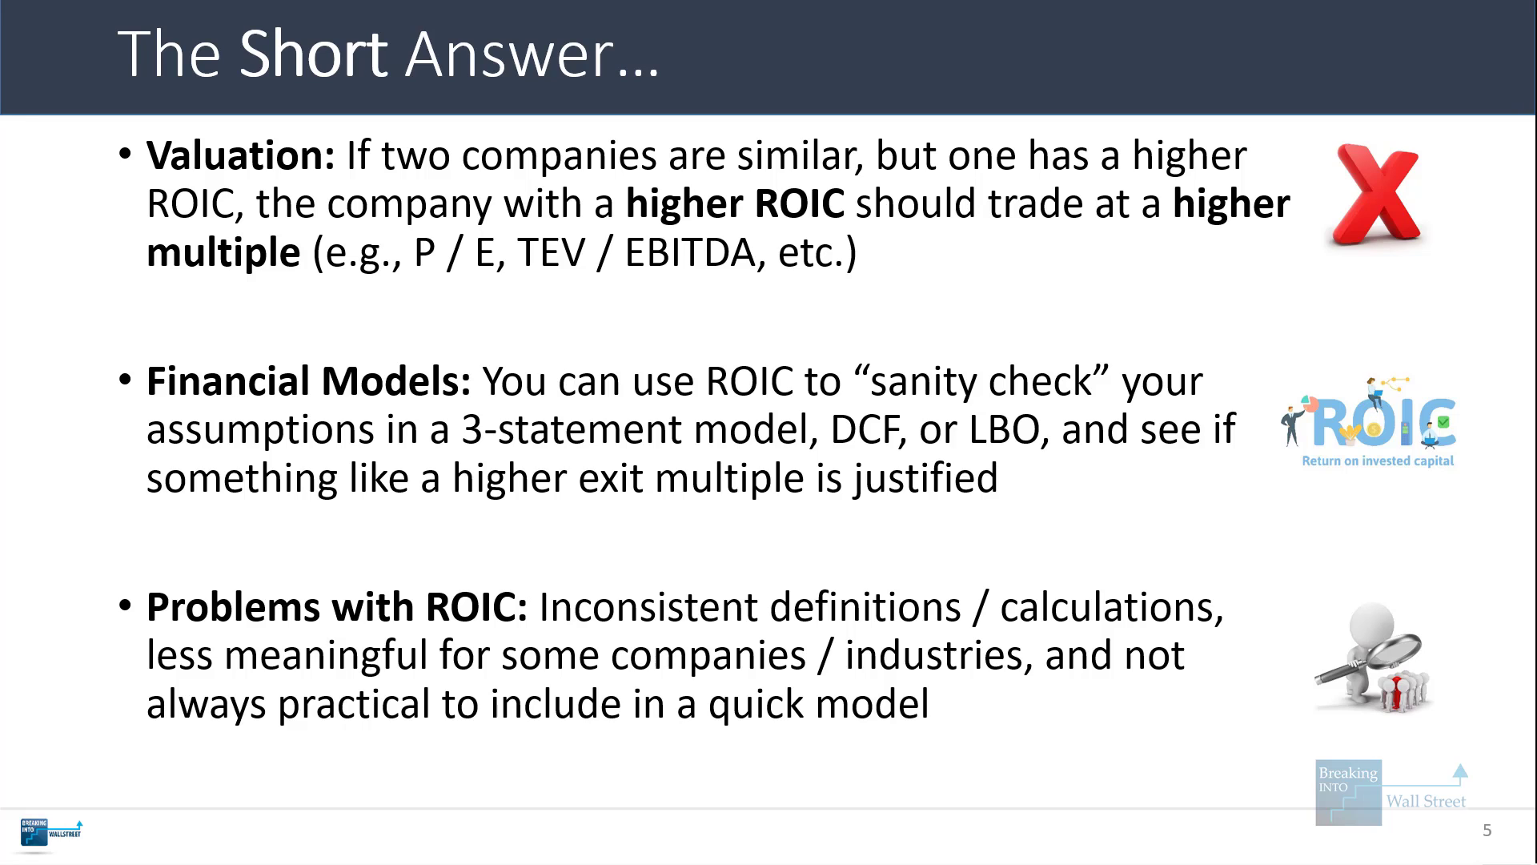
Advance to slide 6, Return on Invested Capital (ROIC): Outline.
key(Right)
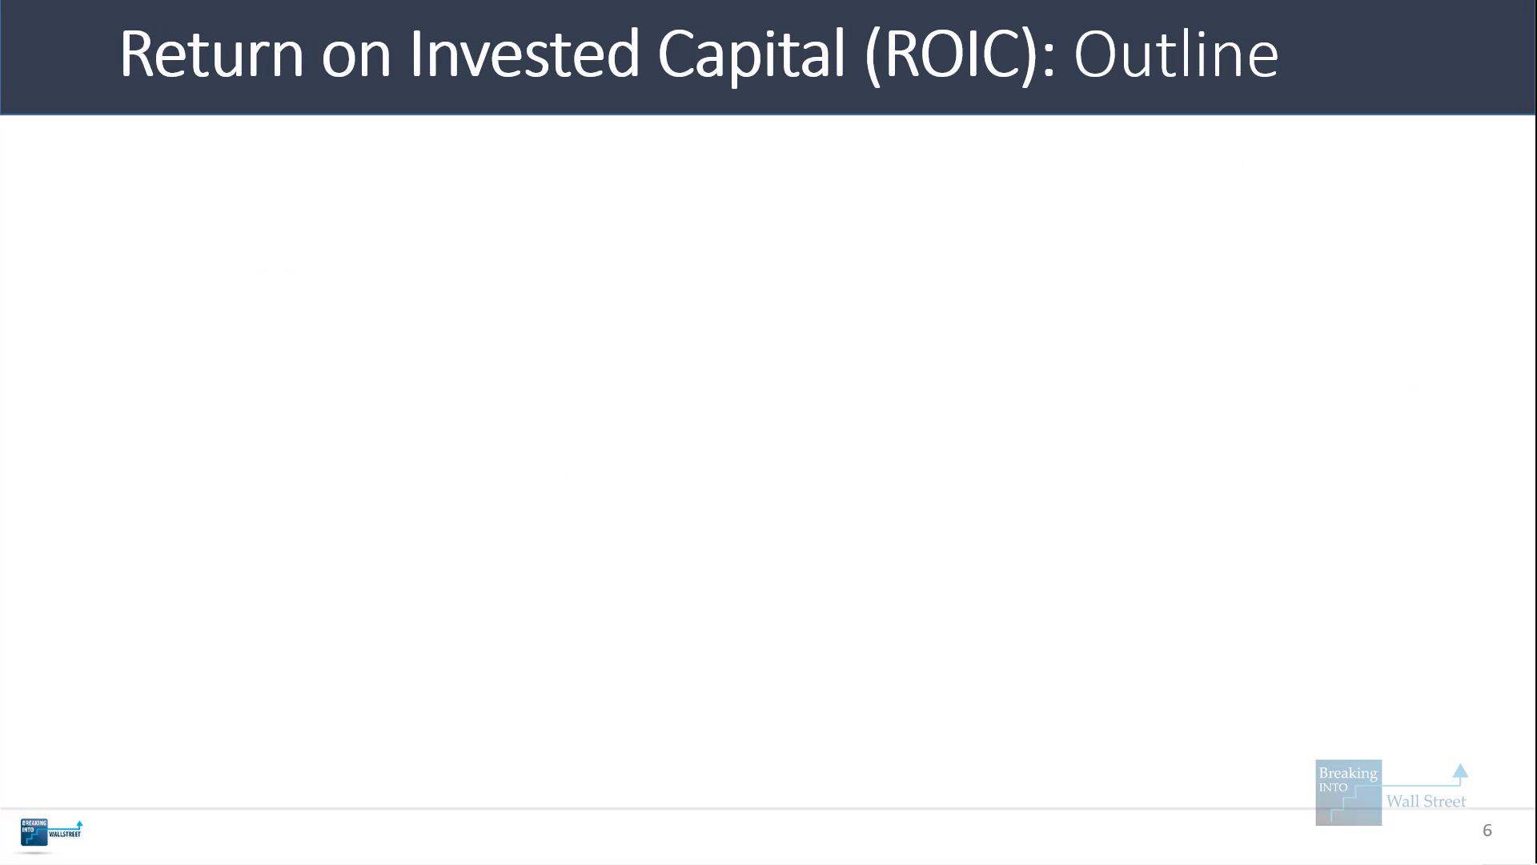